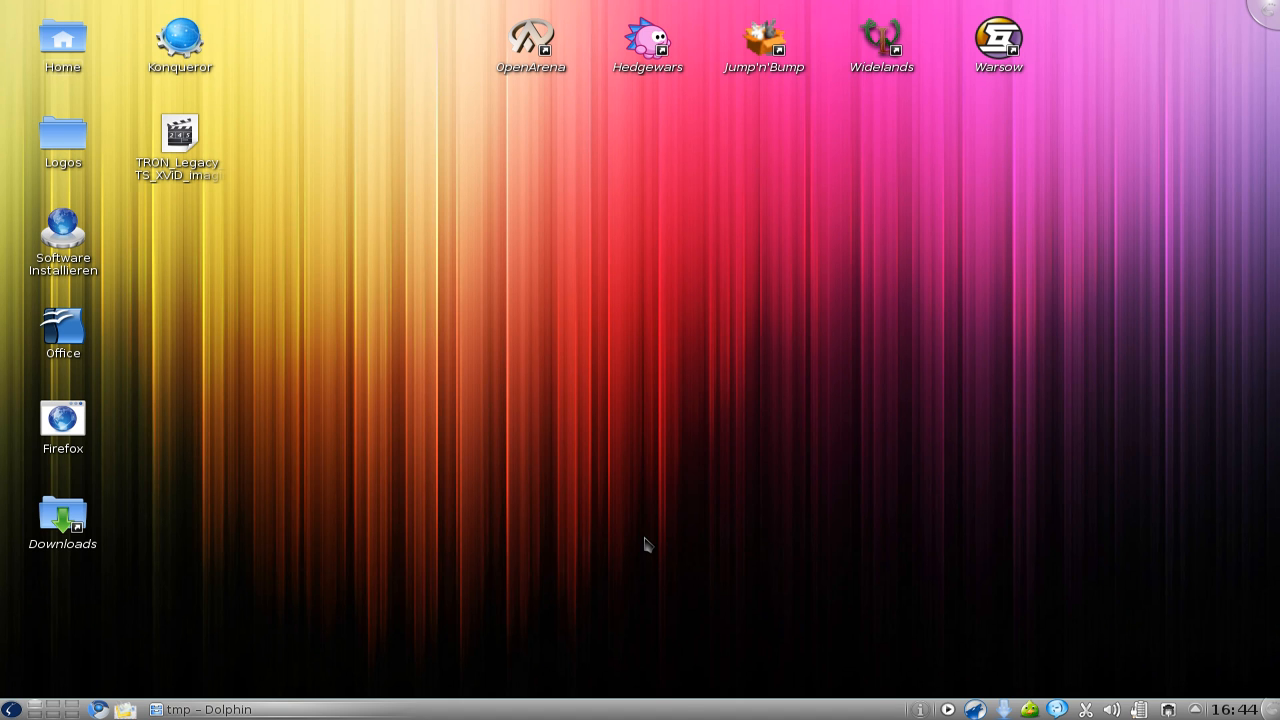
Step: Open a terminal and launch Encode in English with the command LC_ALL=C encode
key(ctrl+alt+t)
drag(305, 10, 506, 156)
text(LC)
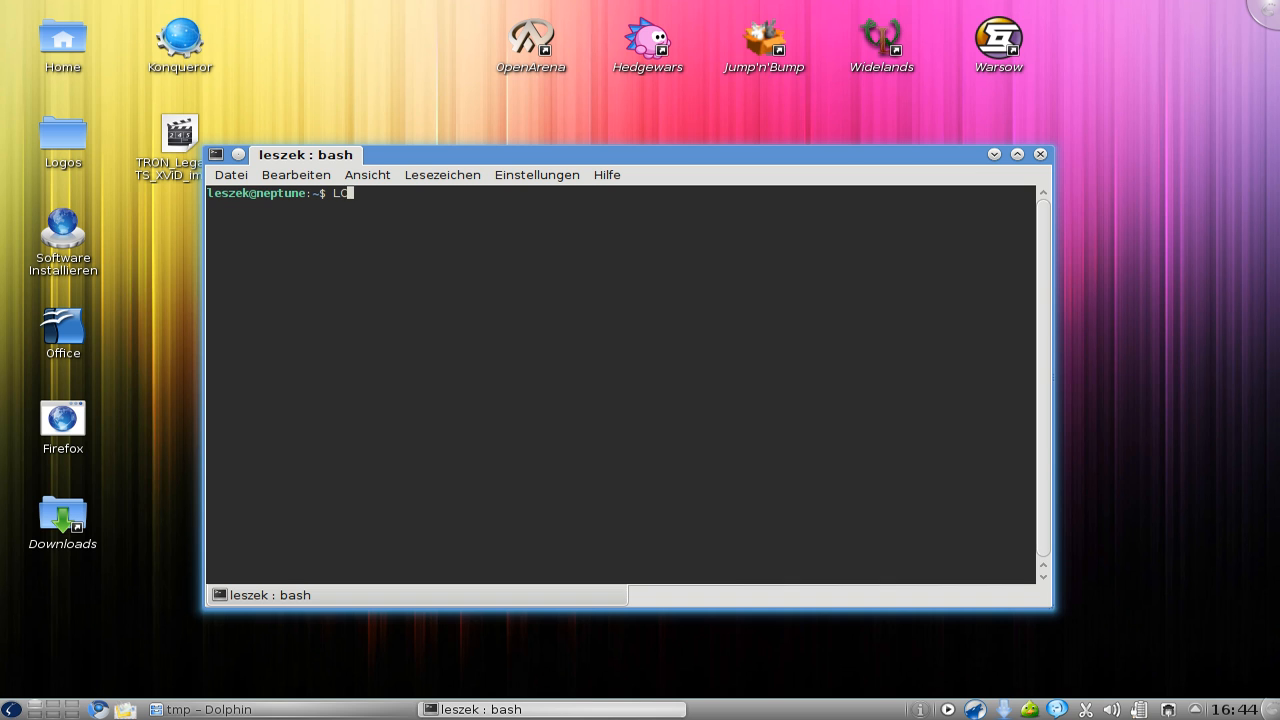
text(_ALL=C encode)
key(Return)
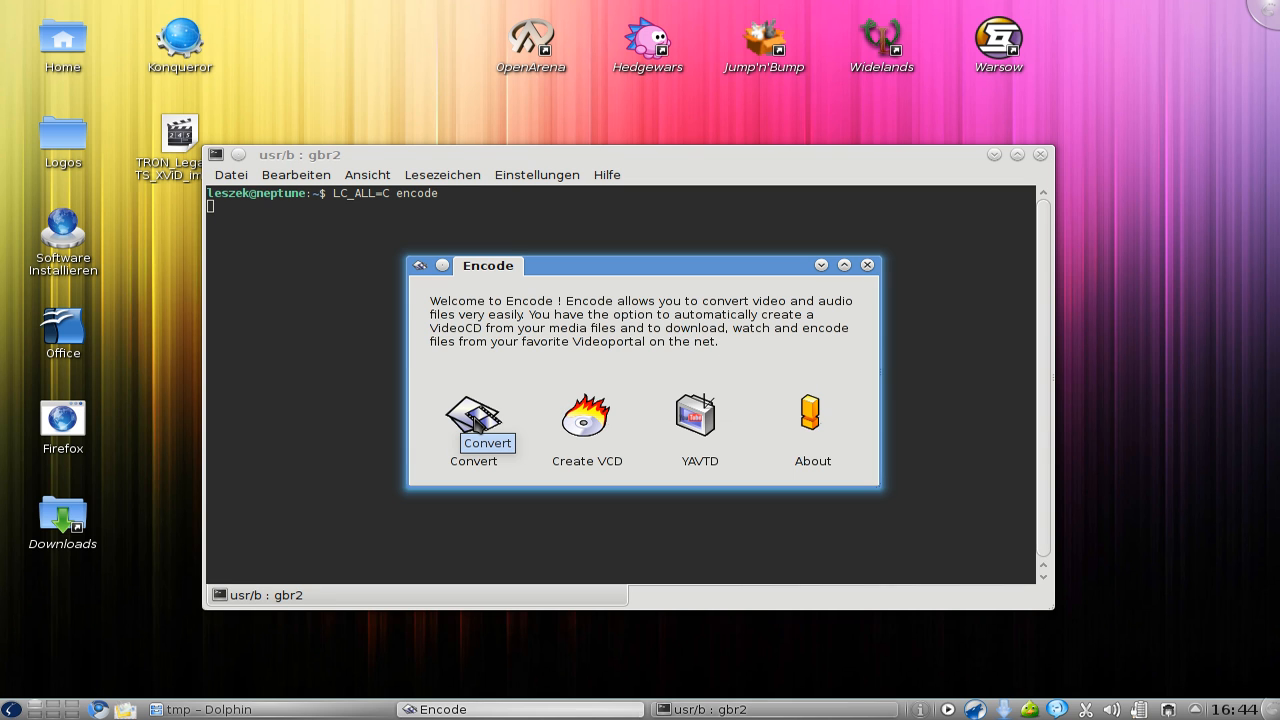
Step: Open Encode's Convert window and bring it in front of the terminal
click(475, 424)
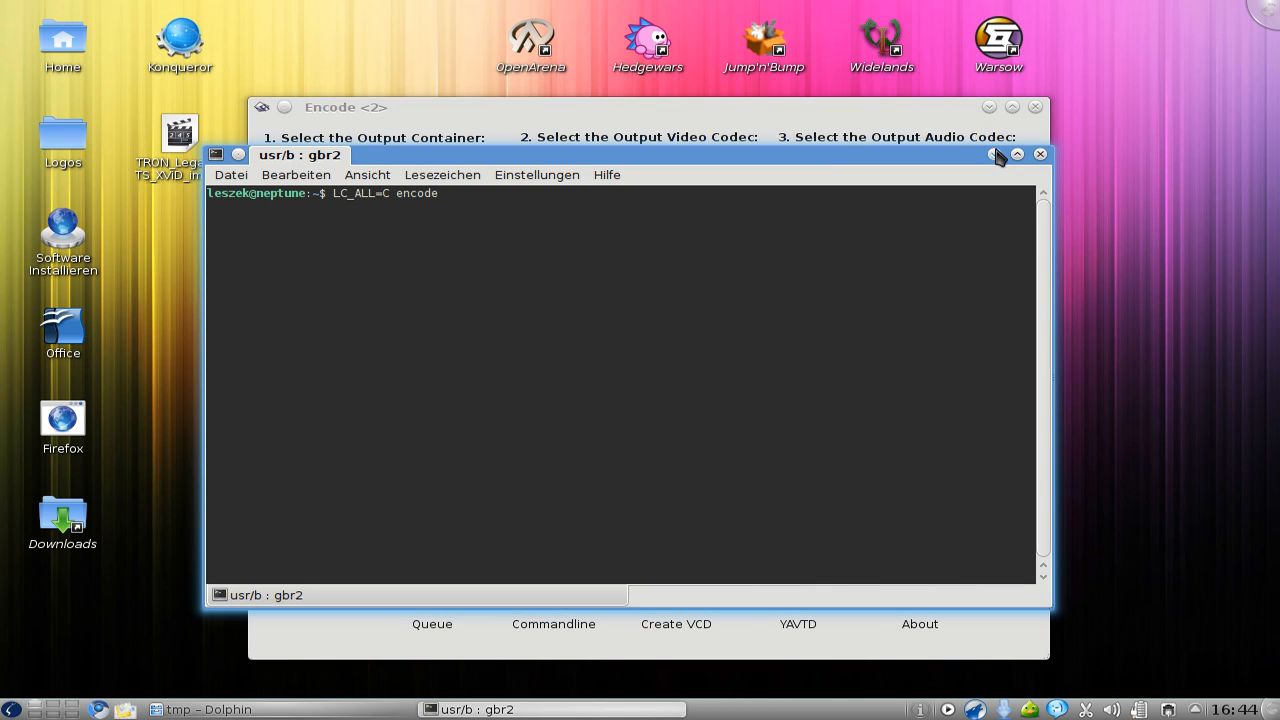
click(690, 105)
drag(690, 105, 673, 92)
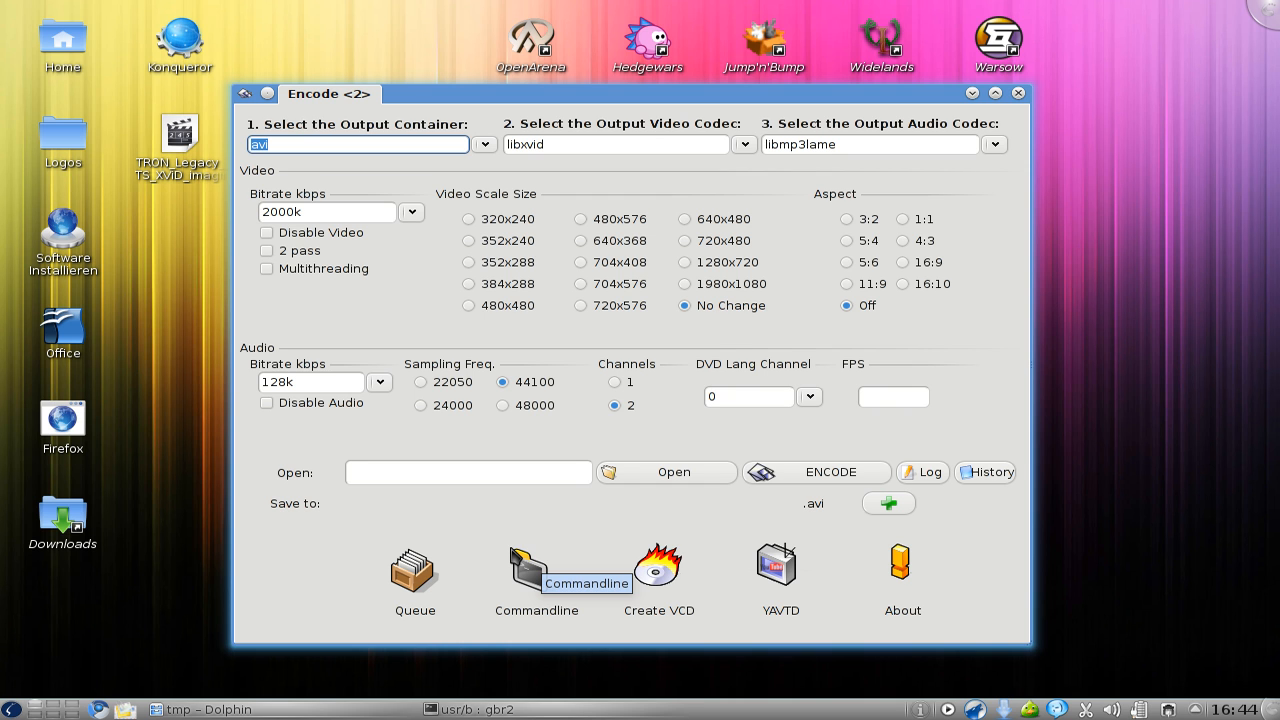
Step: Load folge91.wav from the Techview-Podcast/tmp folder as the source file, taking it from the Dolphin window
click(636, 471)
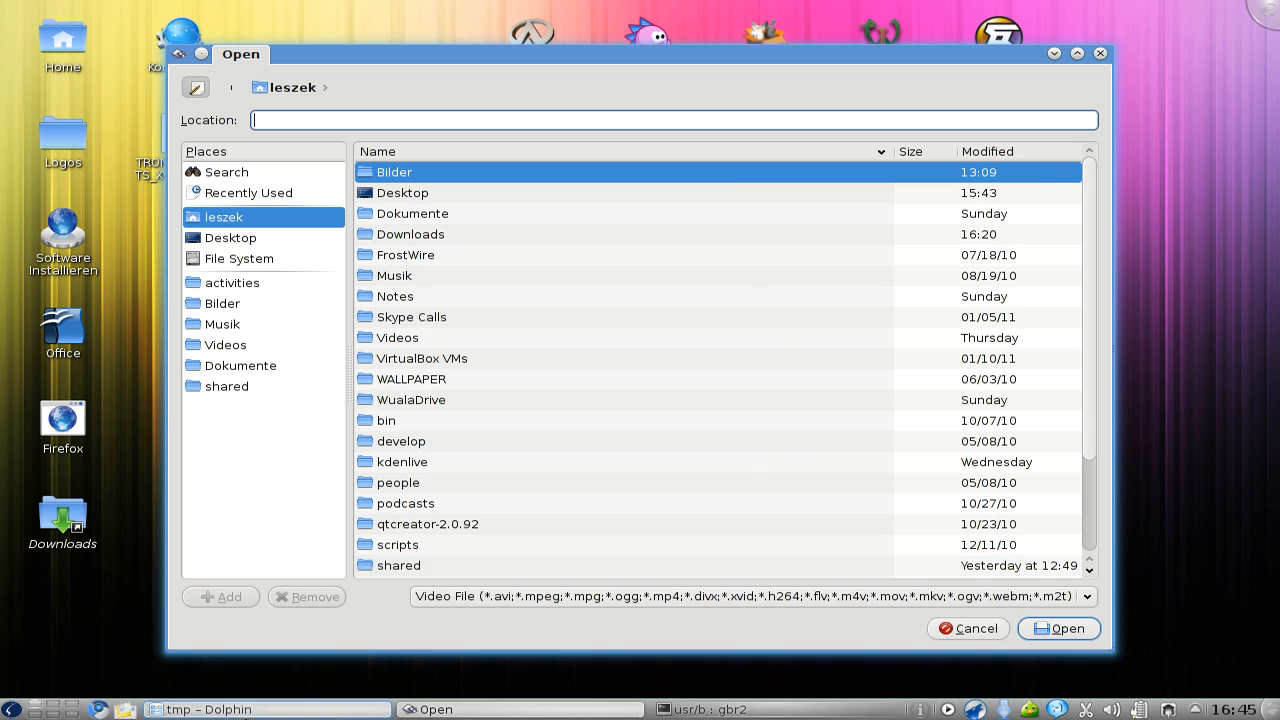
click(270, 709)
drag(583, 246, 1065, 376)
click(1066, 630)
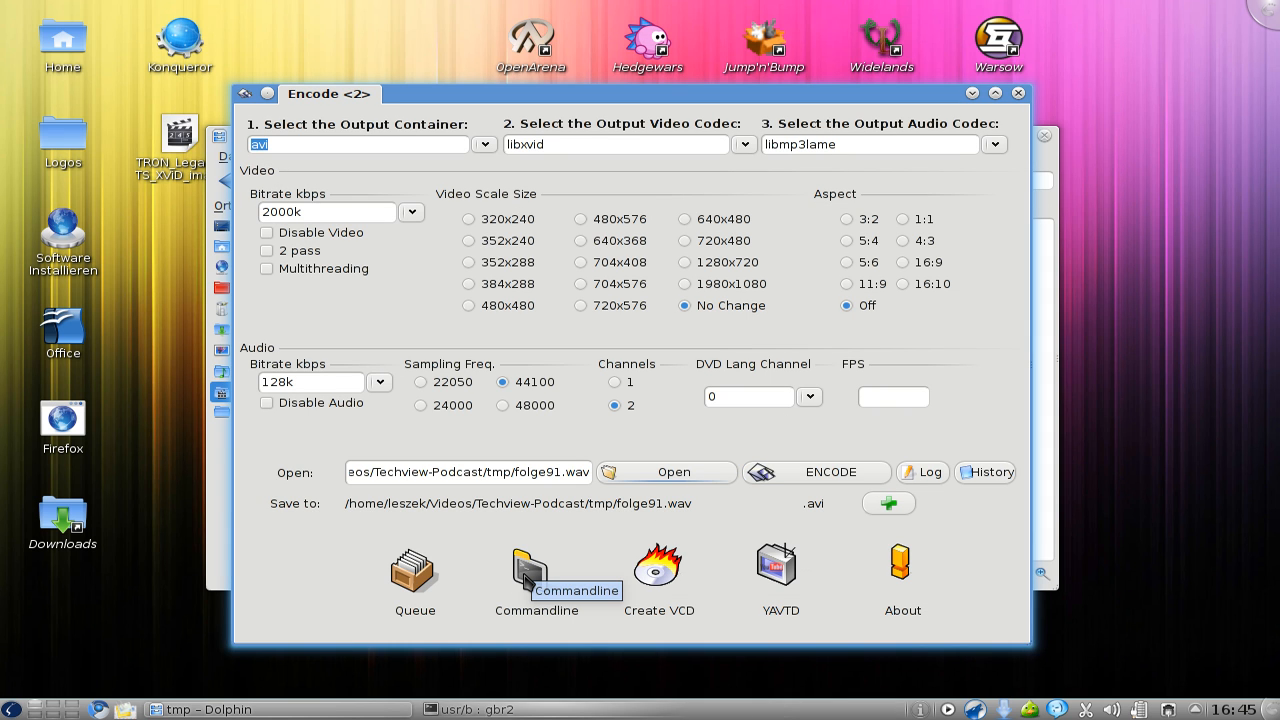
Step: Inspect the FFMPEG command for the avi conversion, then close its details
click(527, 578)
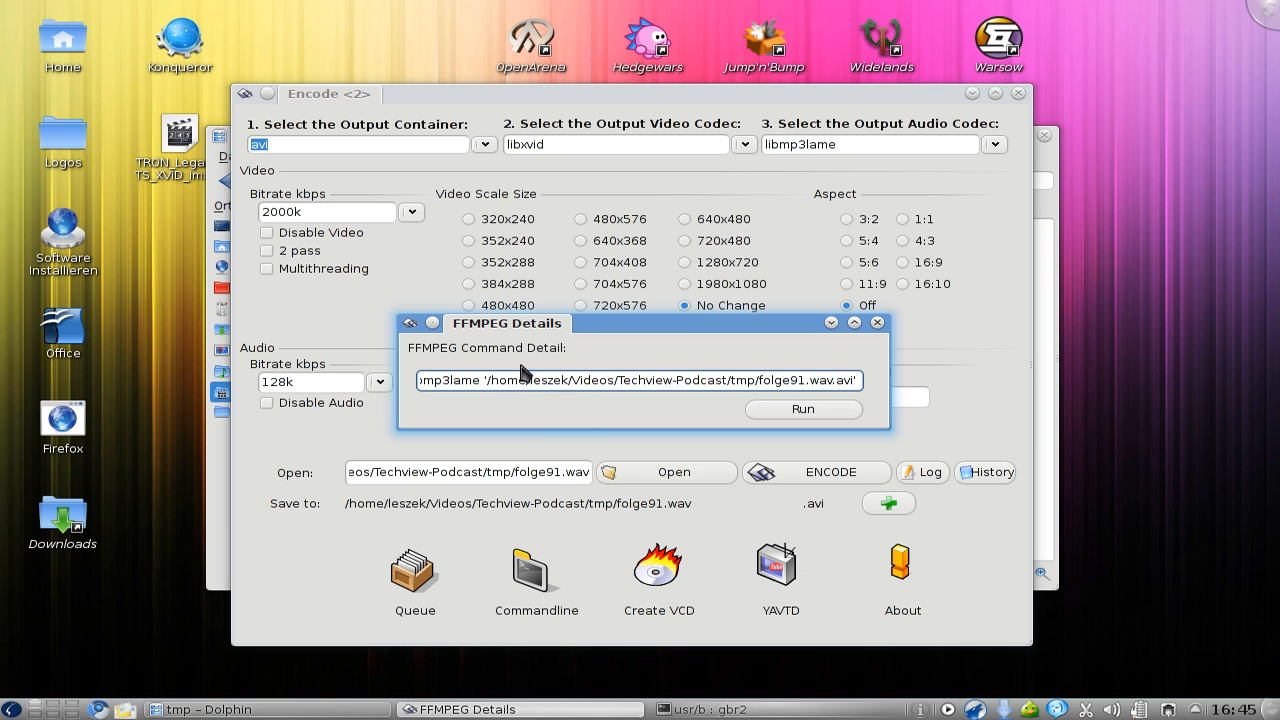
drag(437, 380, 390, 386)
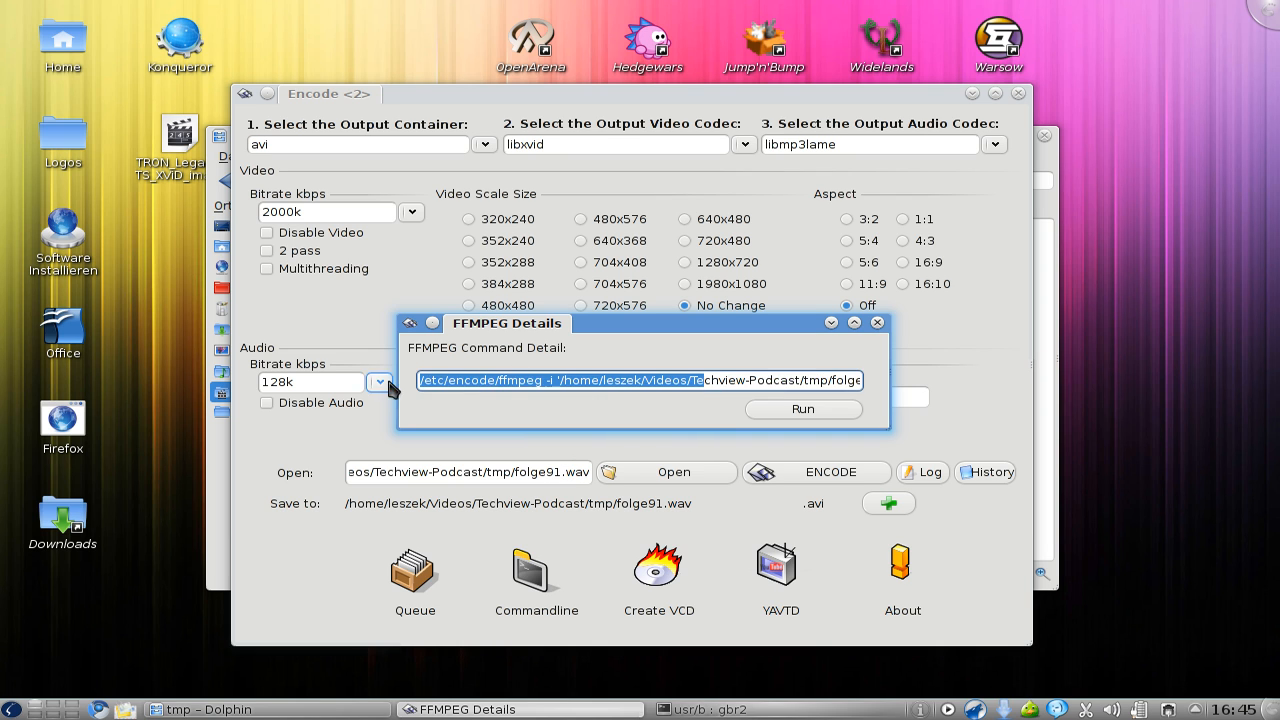
click(877, 323)
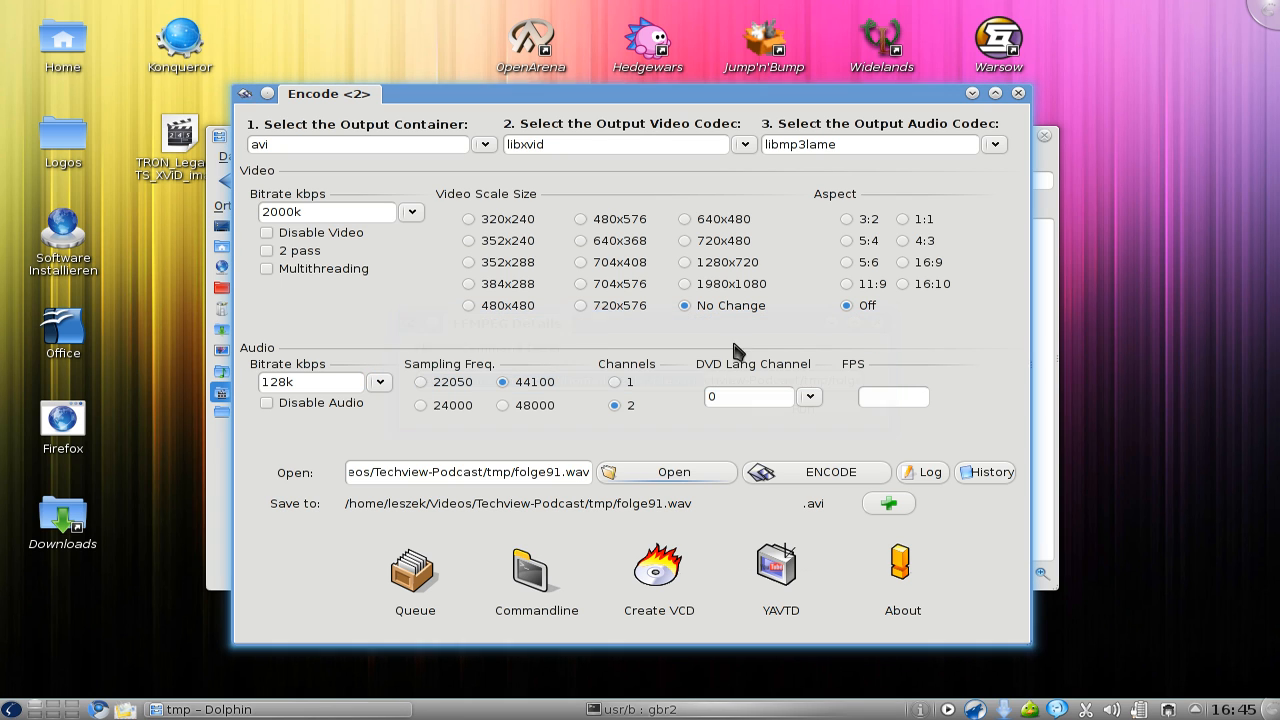
Step: Set the output container to mp3 and minimize the Dolphin window behind the converter
click(485, 145)
click(449, 296)
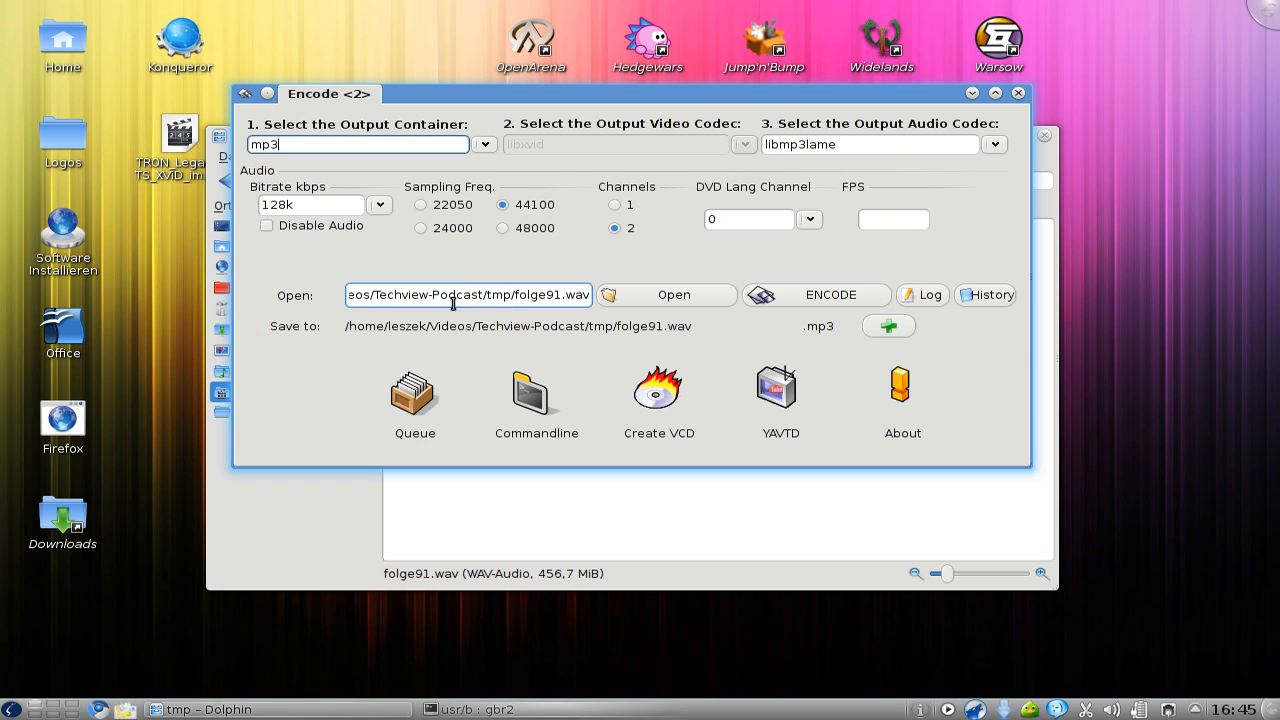
drag(486, 93, 490, 160)
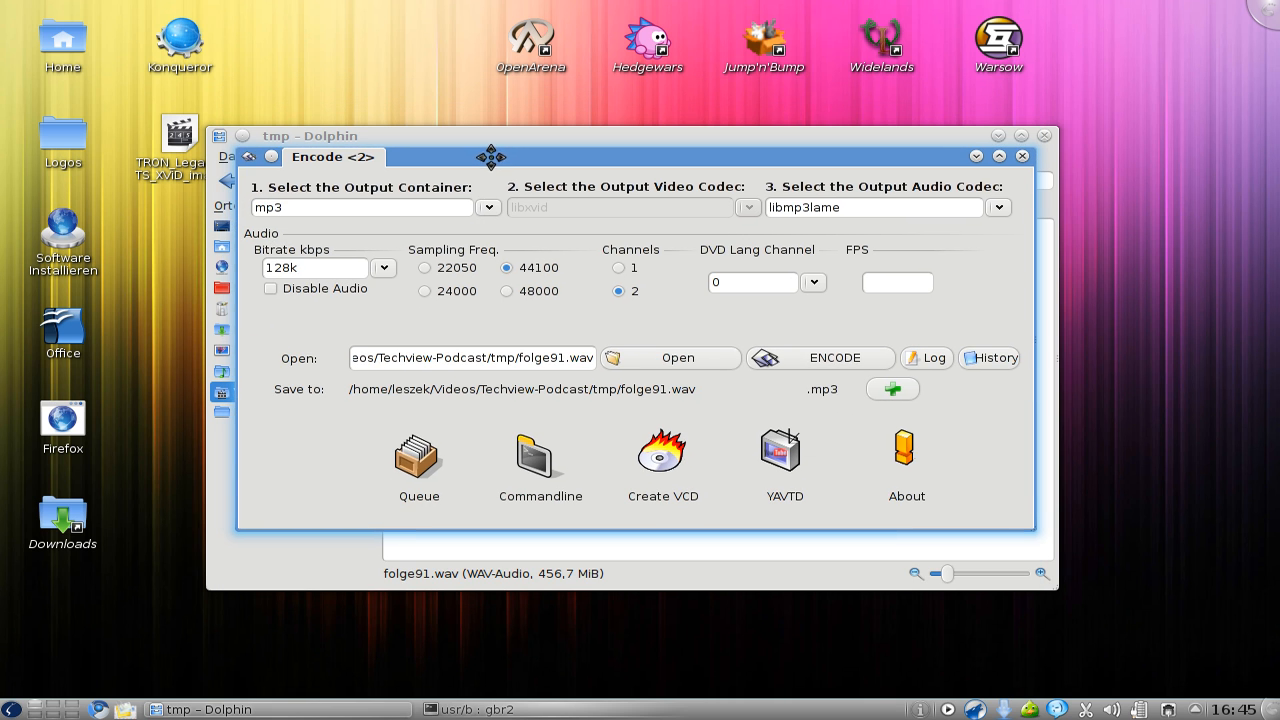
click(997, 134)
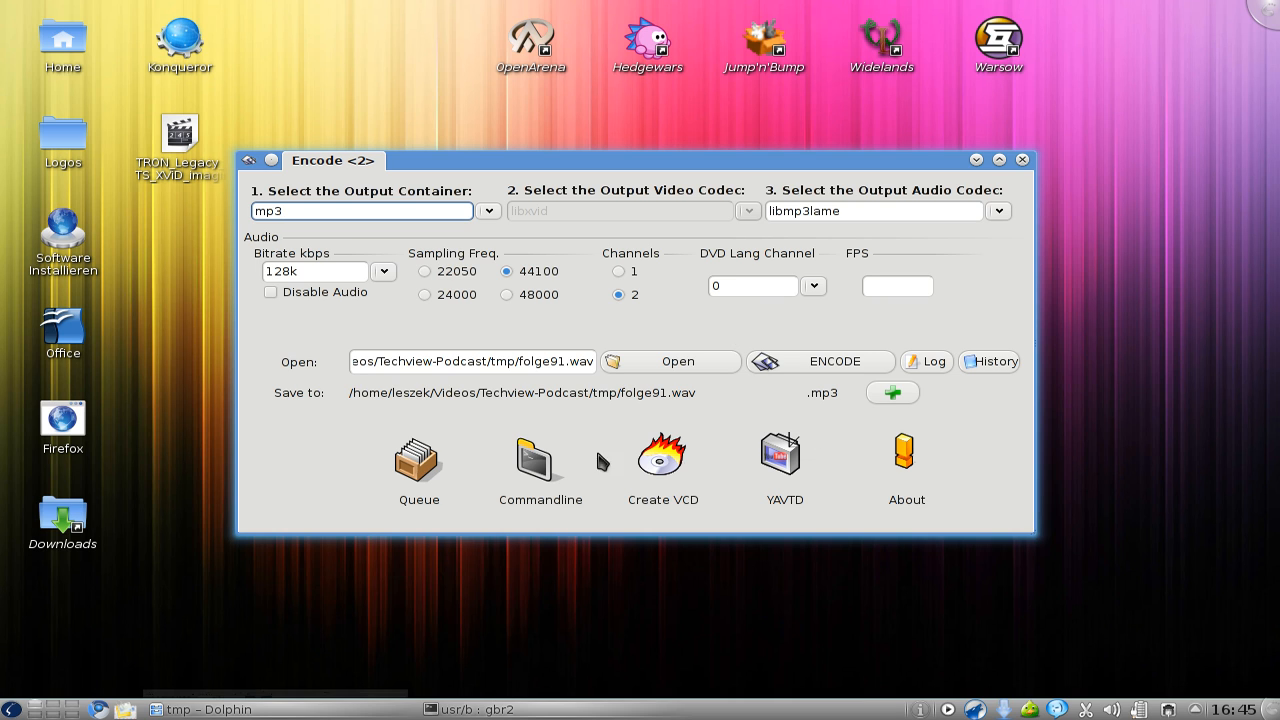
Step: Add the mp3 conversion to the queue and review the queued job
click(898, 393)
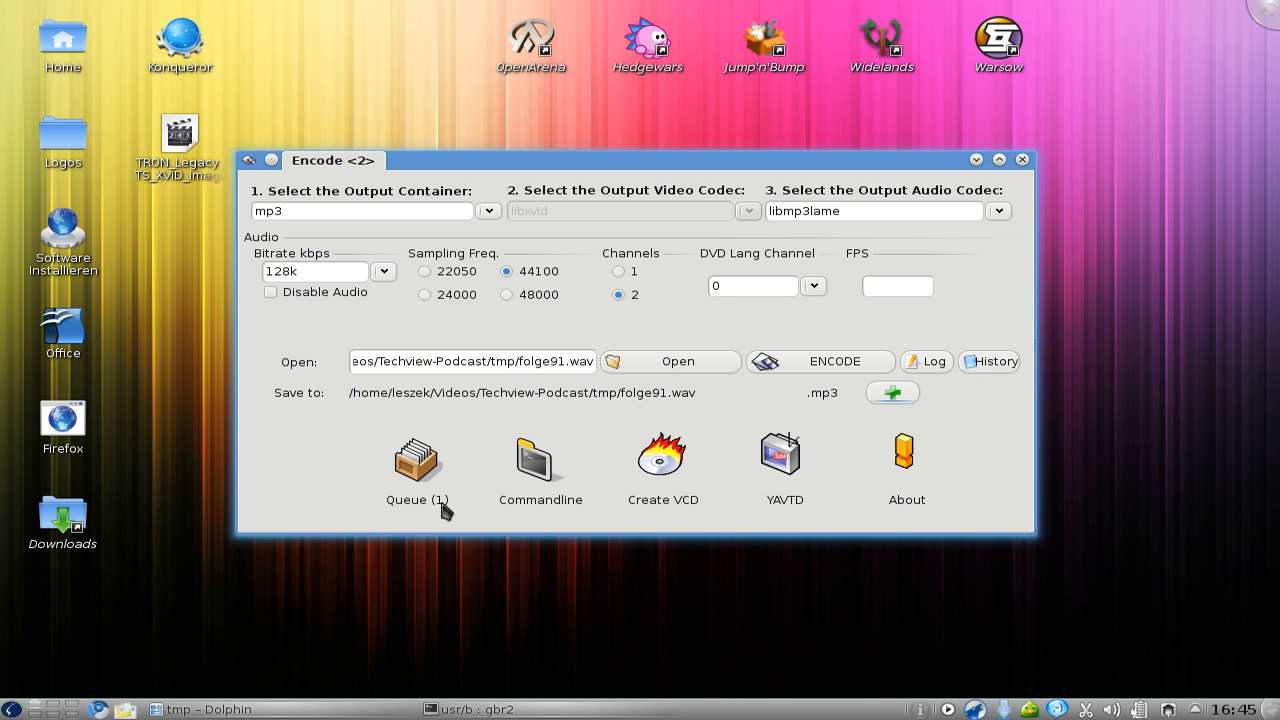
click(423, 466)
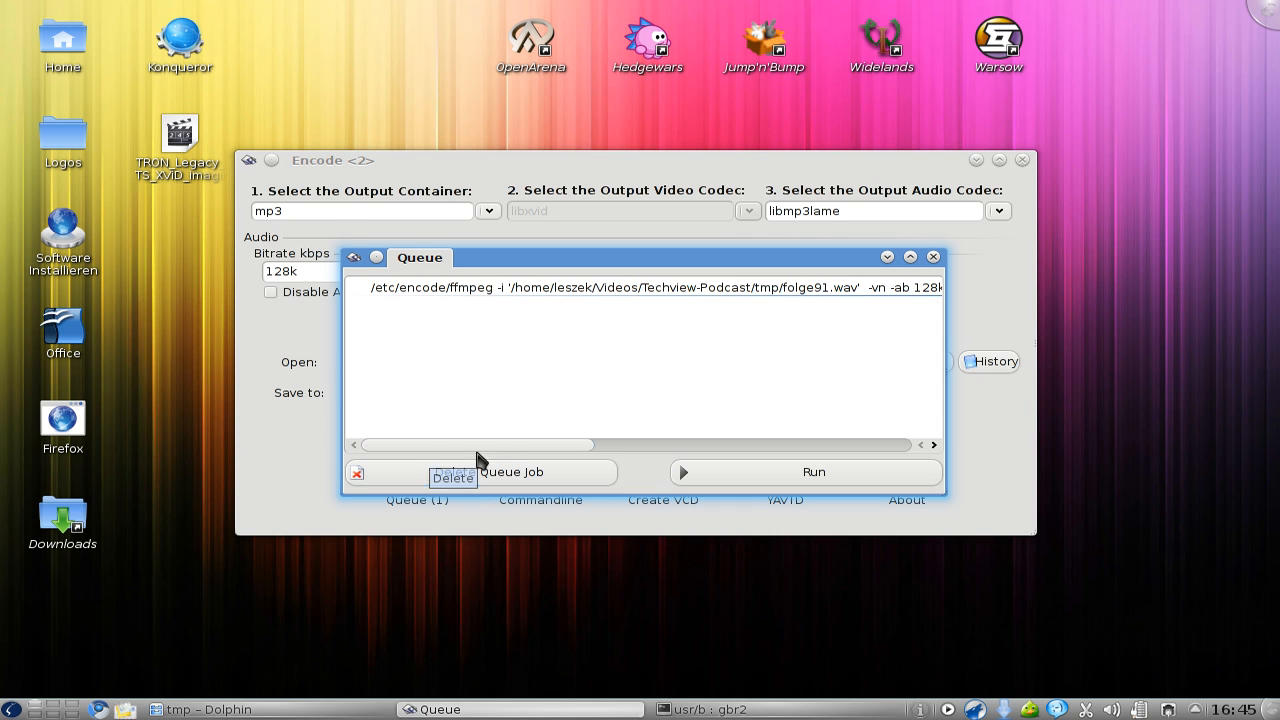
drag(510, 450, 457, 457)
click(925, 287)
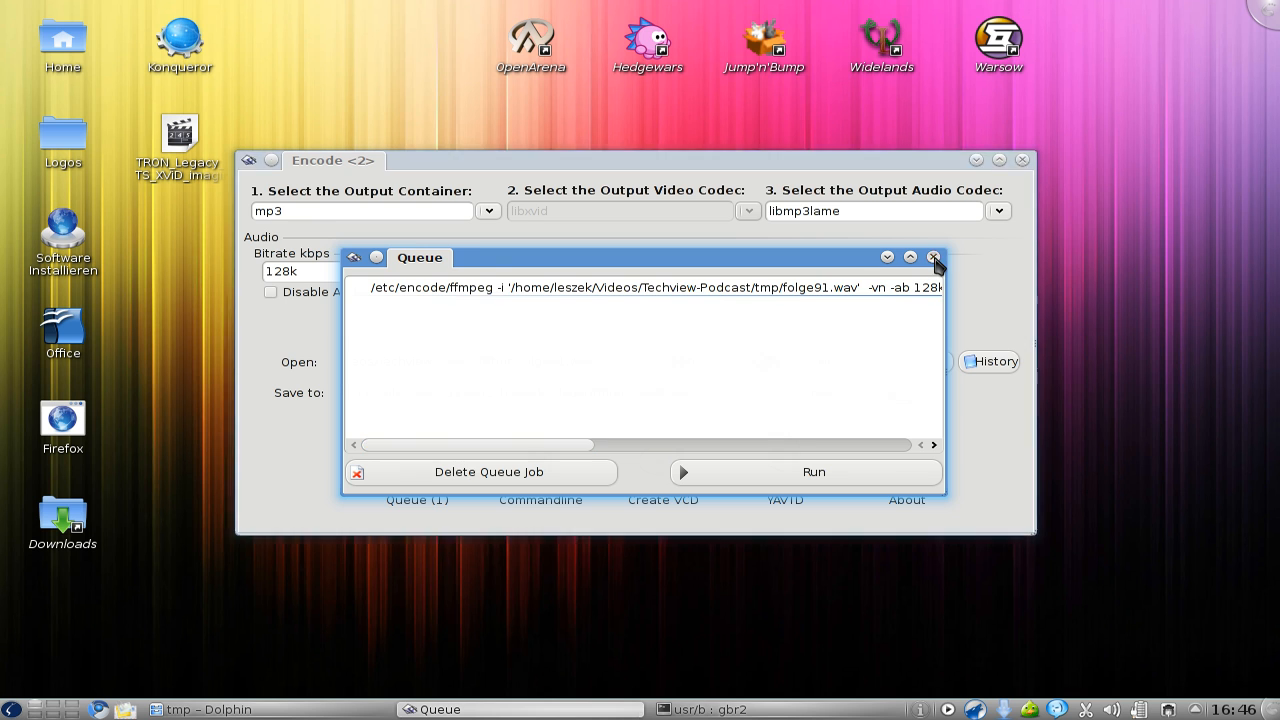
click(933, 257)
Step: Examine the complete FFMPEG command for the mp3 conversion from start to end without running it
click(535, 468)
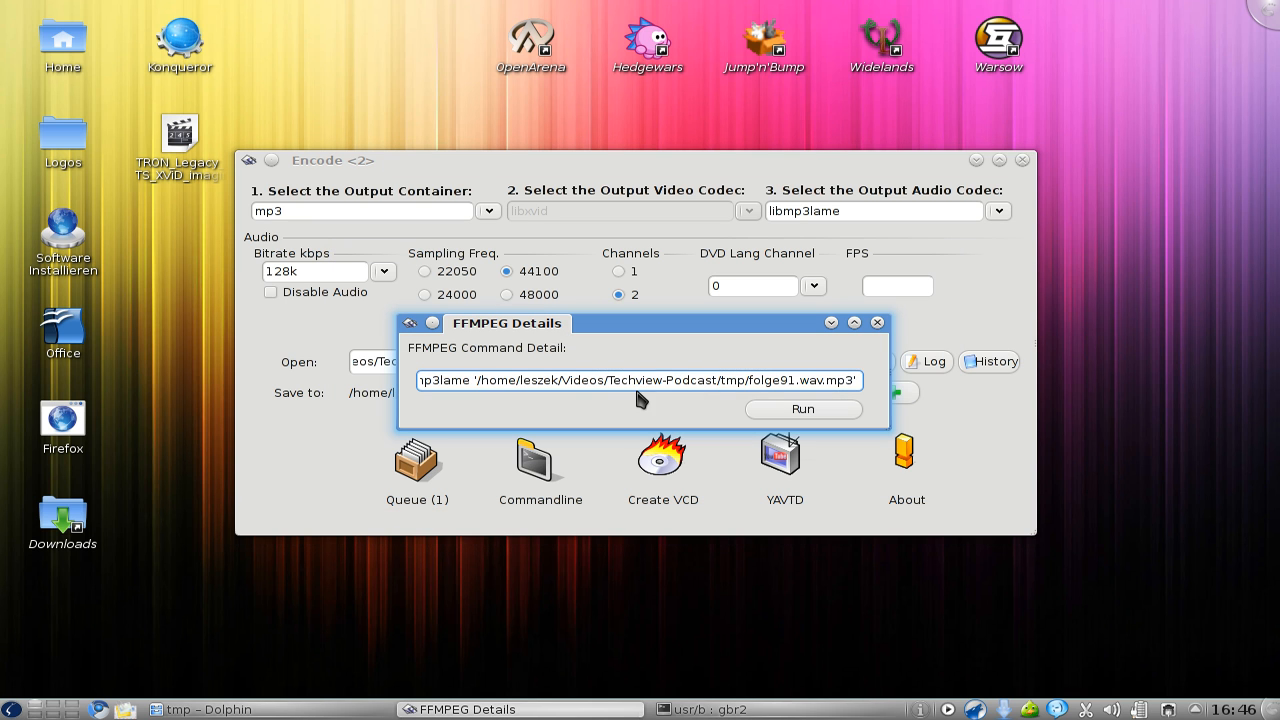
drag(582, 381, 330, 390)
click(484, 379)
drag(485, 381, 324, 375)
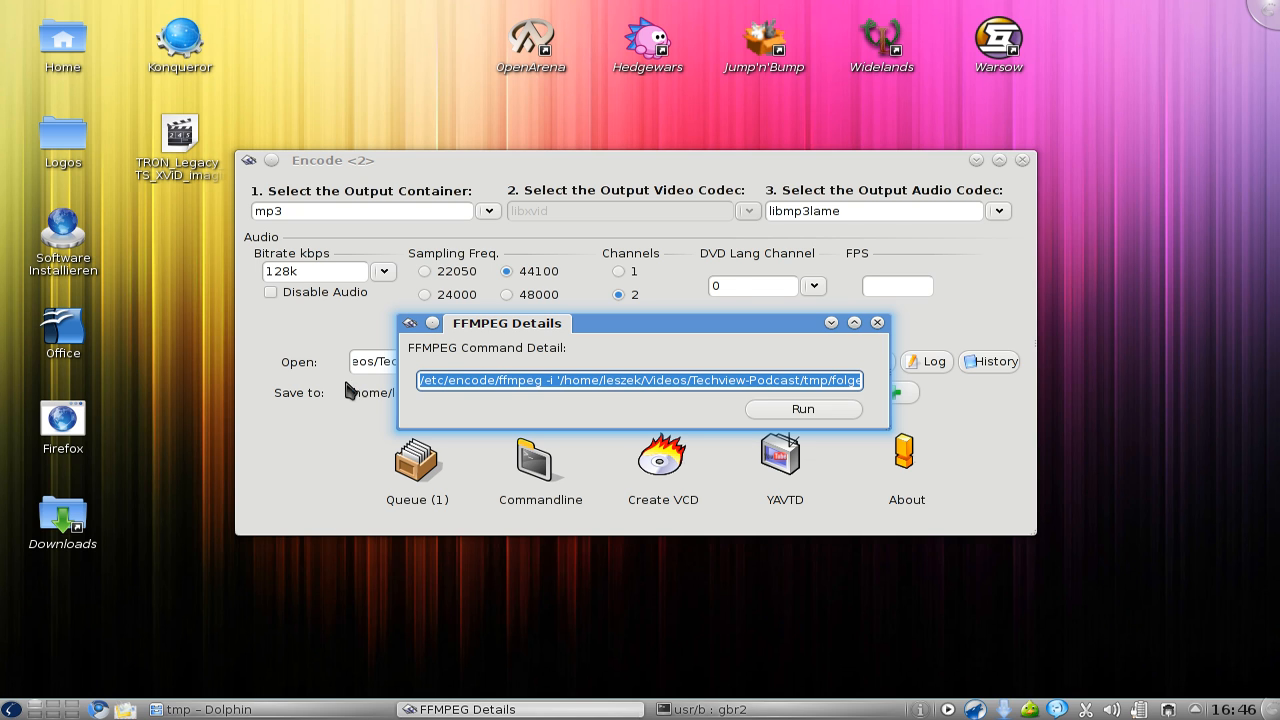
drag(597, 381, 897, 383)
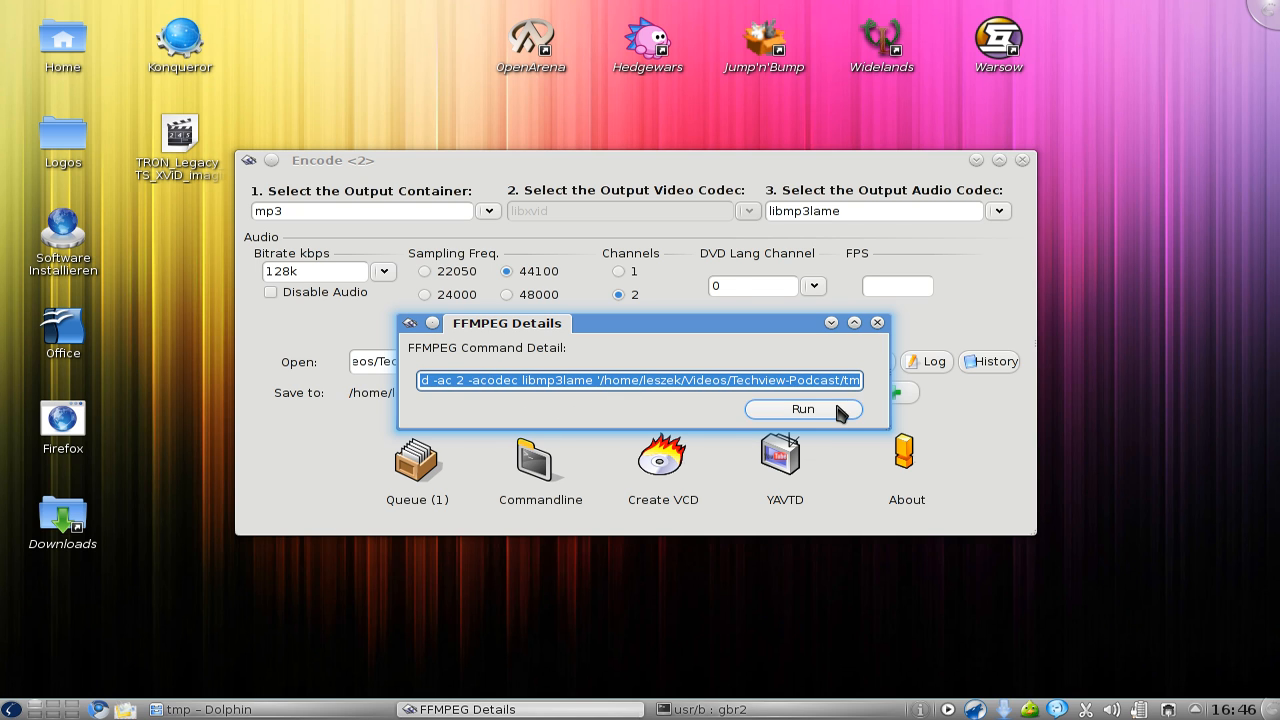
click(877, 323)
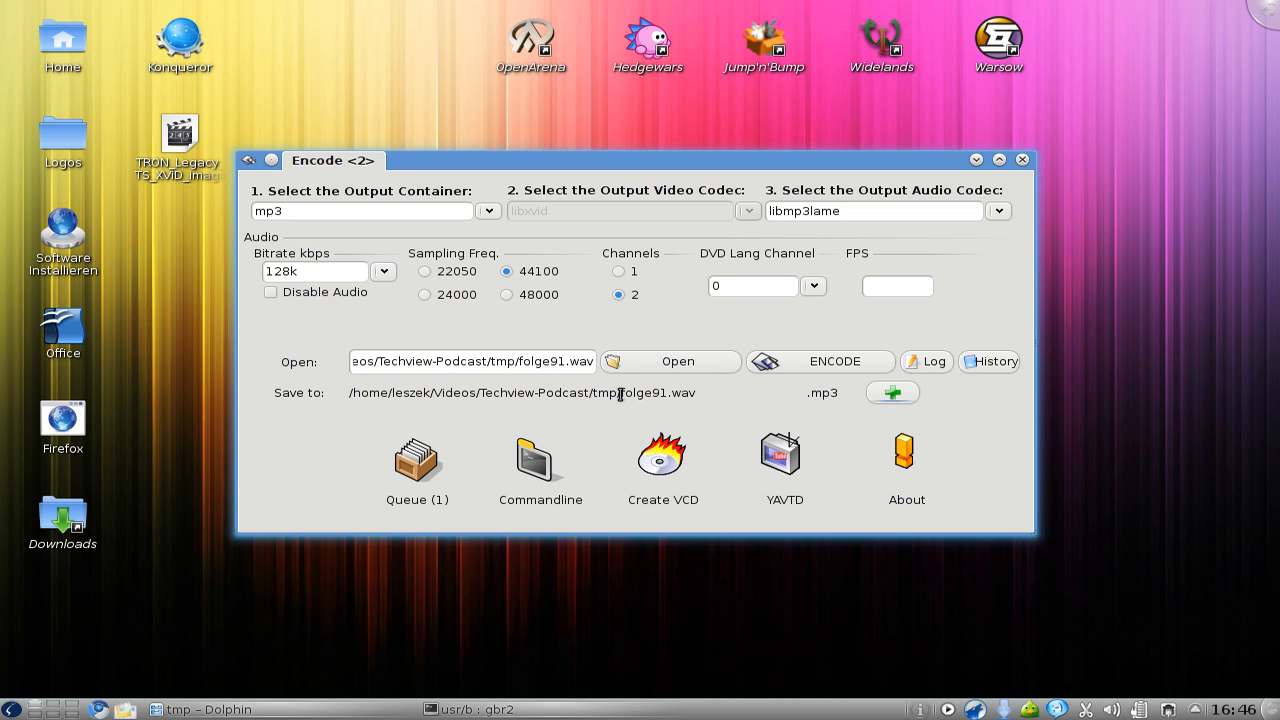
Step: Remove the .wav suffix from the save path so the output file name is folge91, and apply it
click(704, 392)
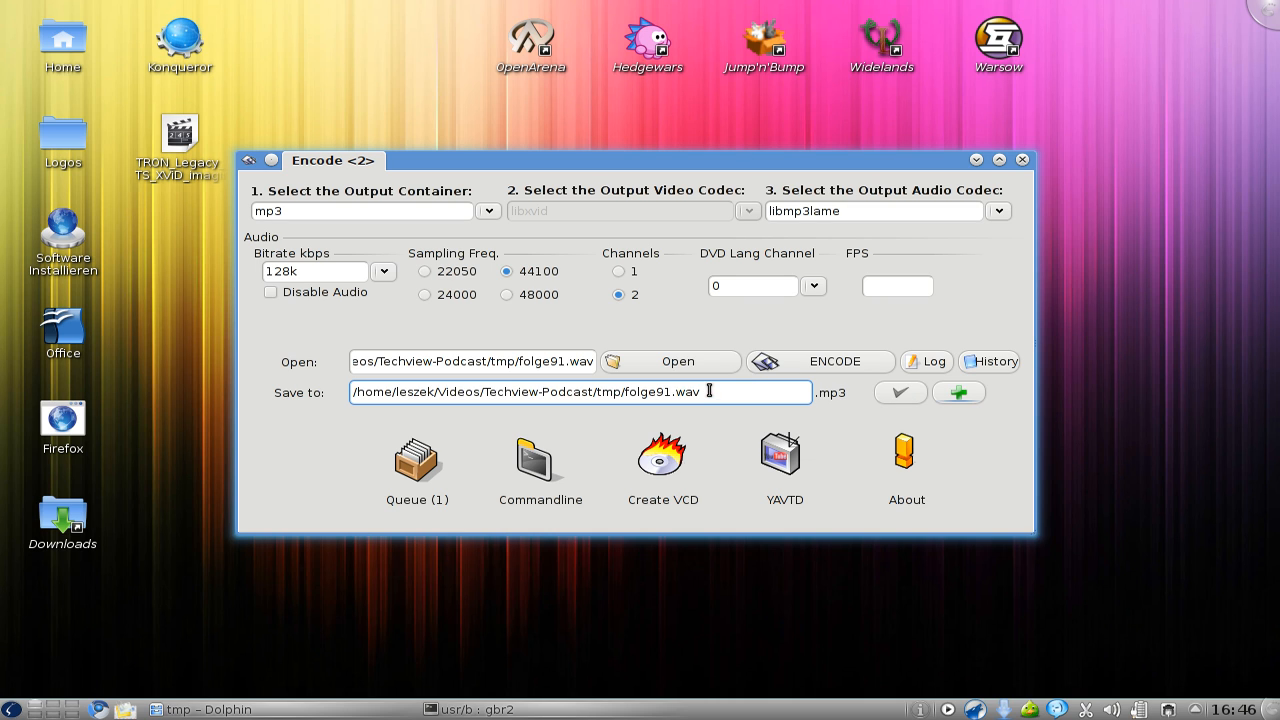
drag(709, 392, 671, 392)
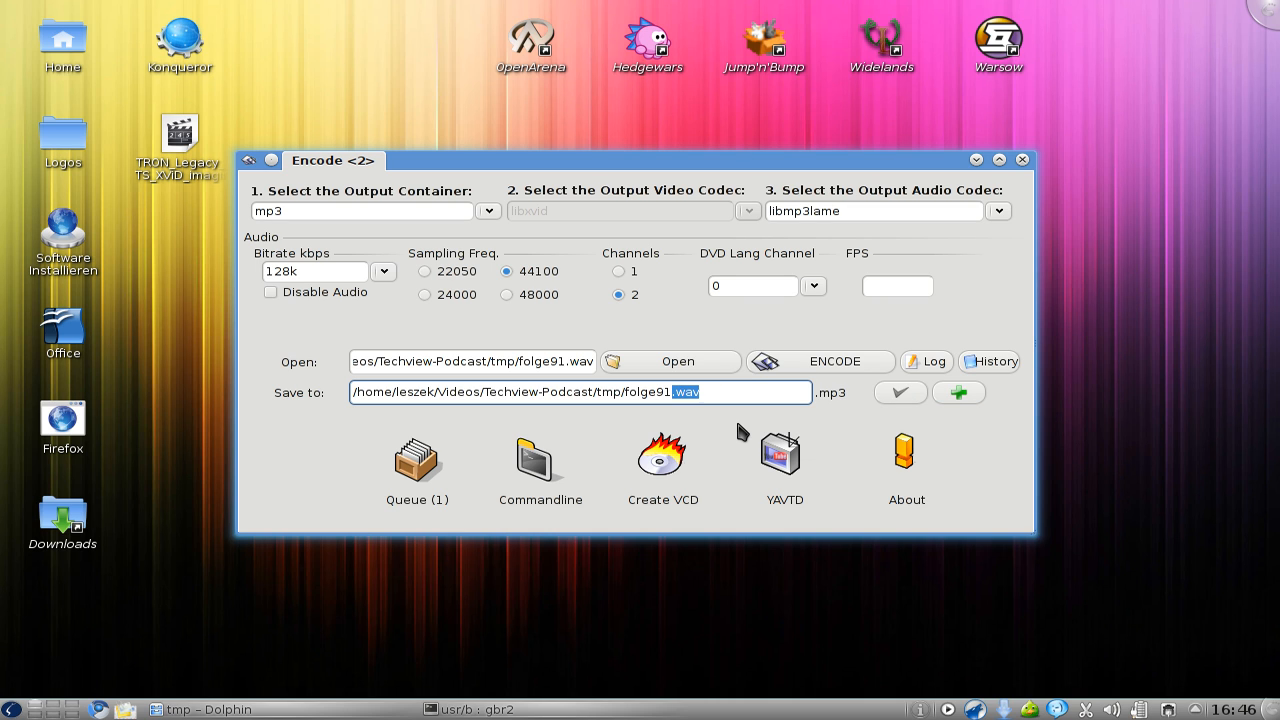
key(BackSpace)
click(910, 396)
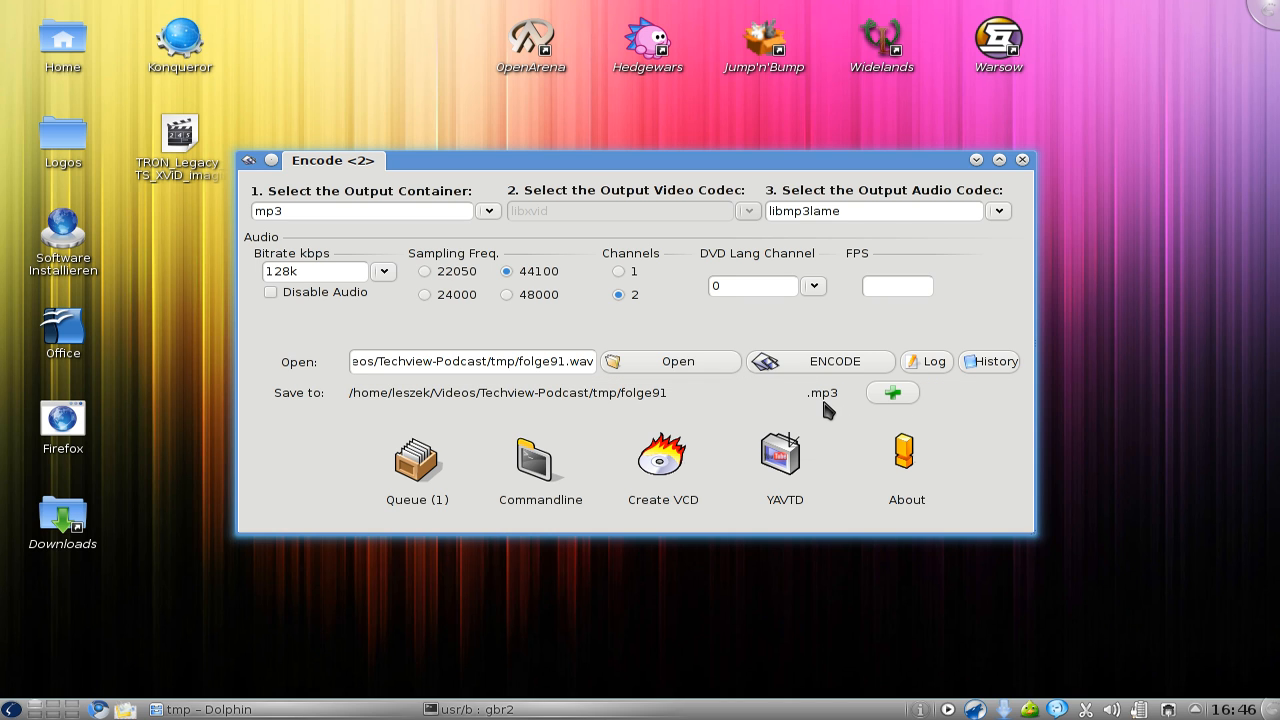
Step: Switch the output container to ogg and add this conversion to the queue
click(488, 211)
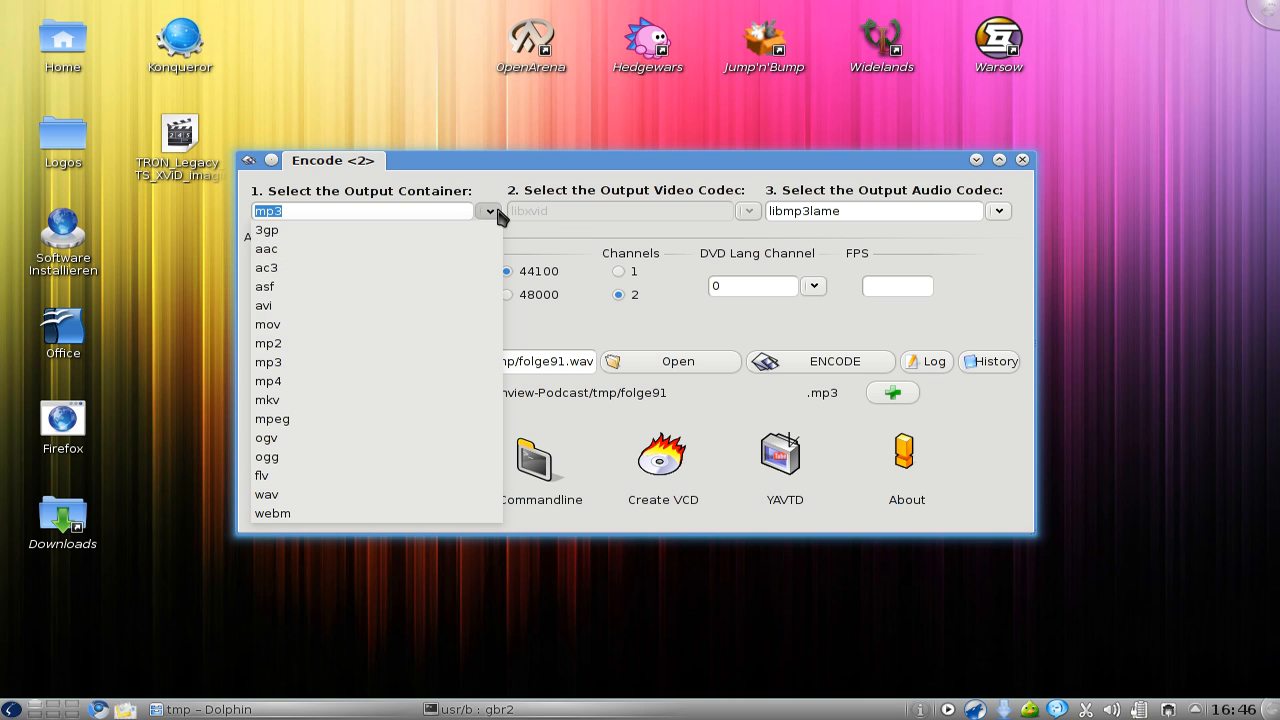
click(424, 465)
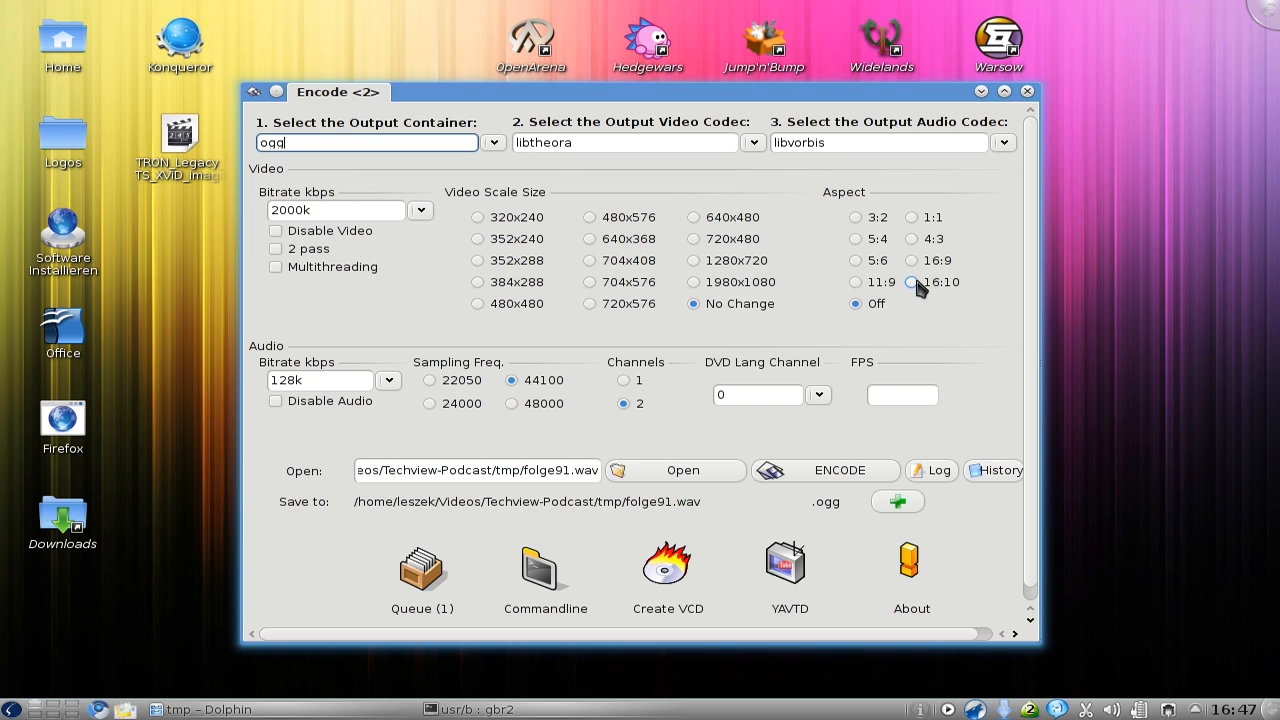
click(896, 507)
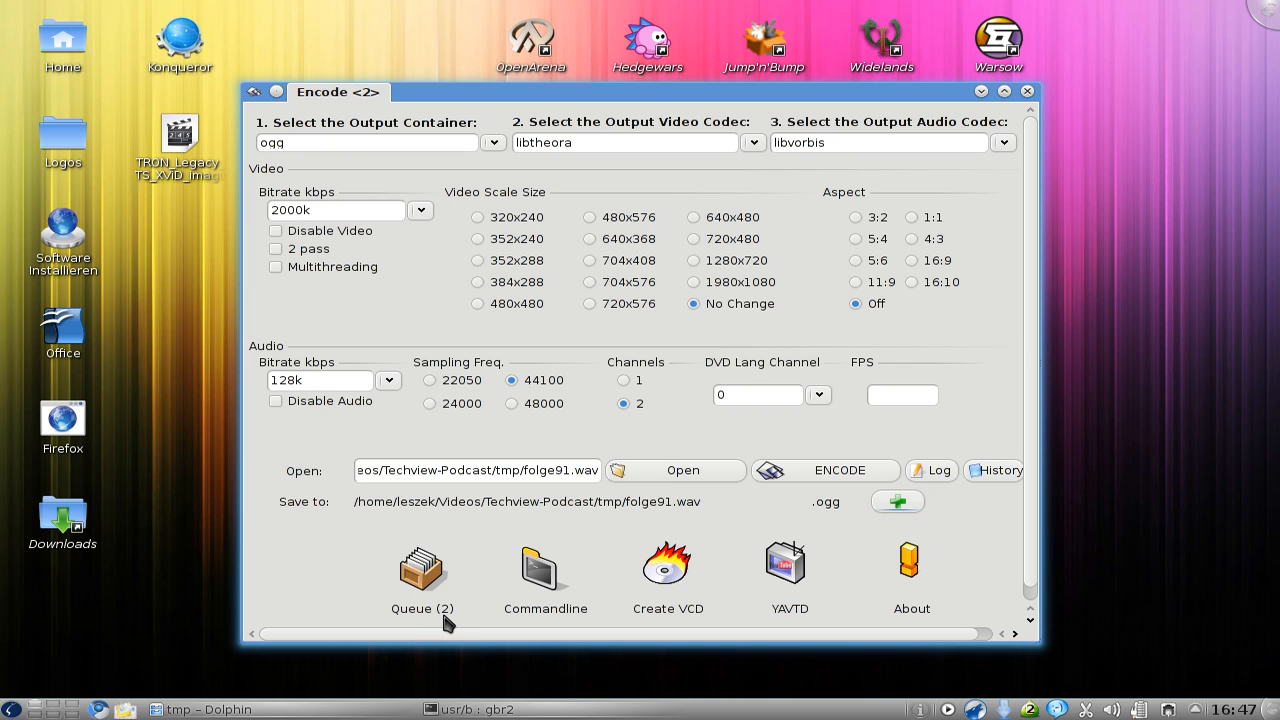
Step: Set the output container to aac with the libfaac audio codec and add this conversion to the queue
click(494, 142)
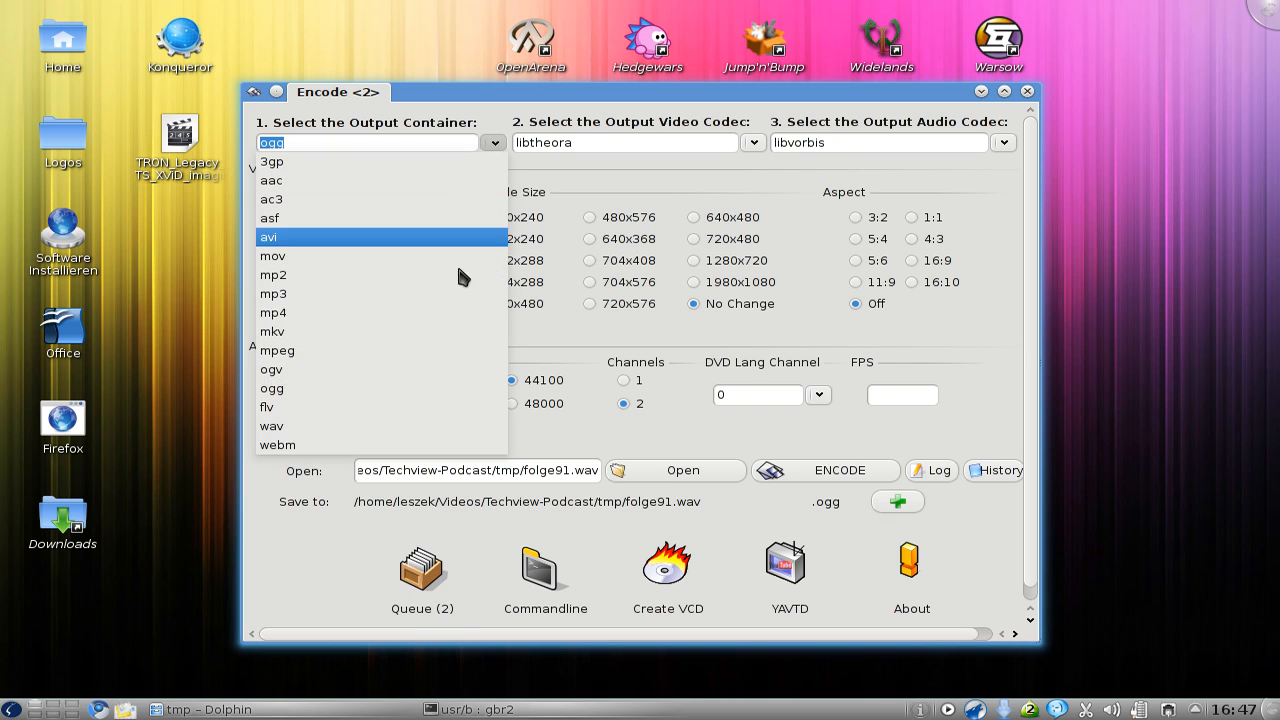
click(412, 427)
click(494, 142)
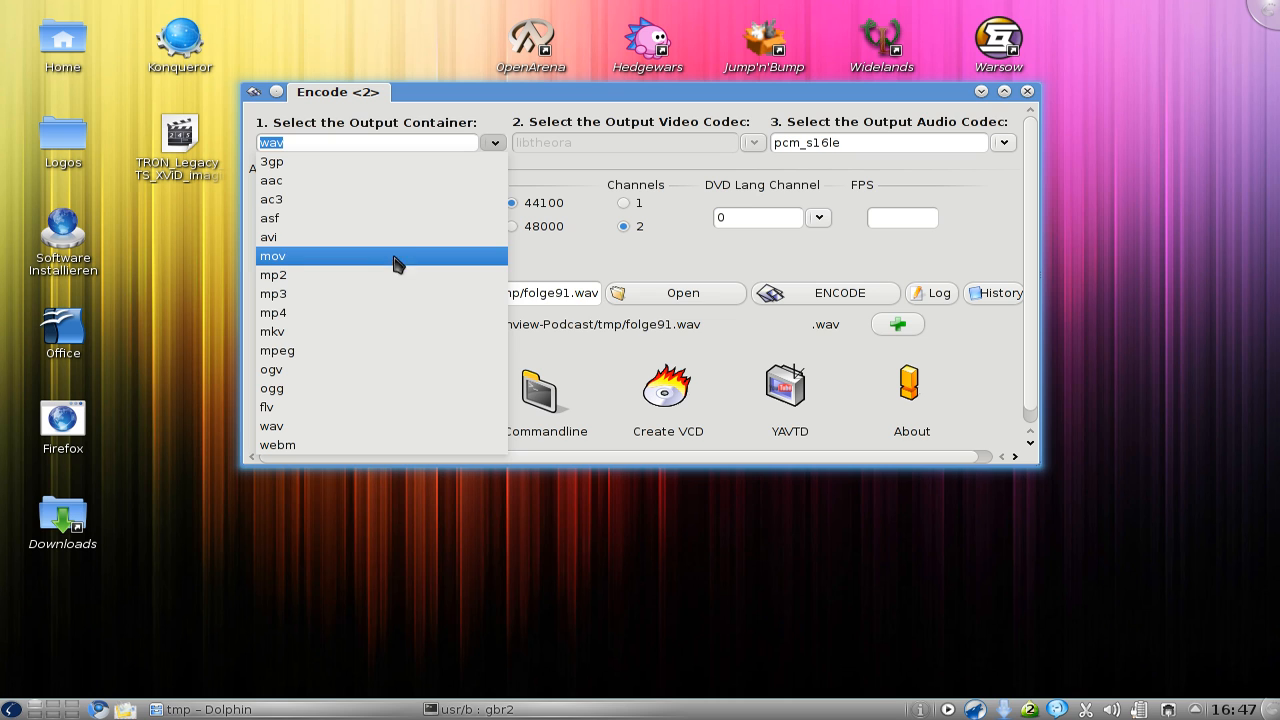
click(383, 182)
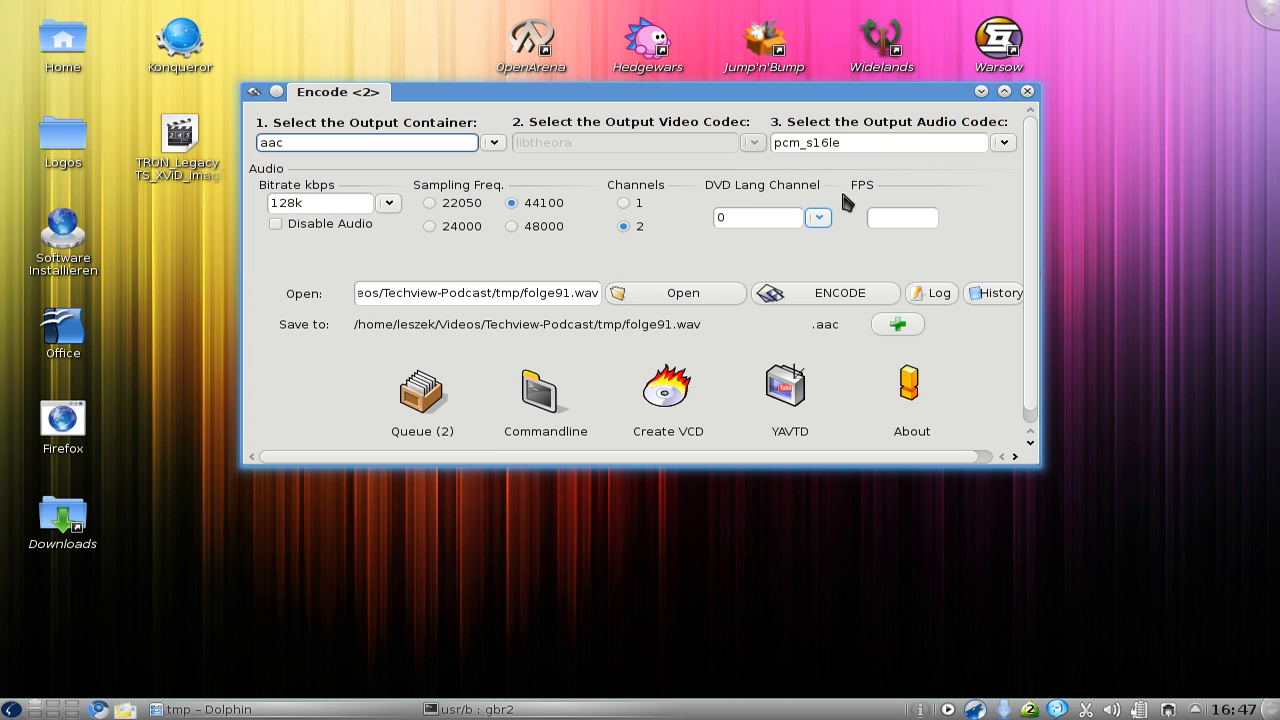
click(1005, 143)
click(800, 163)
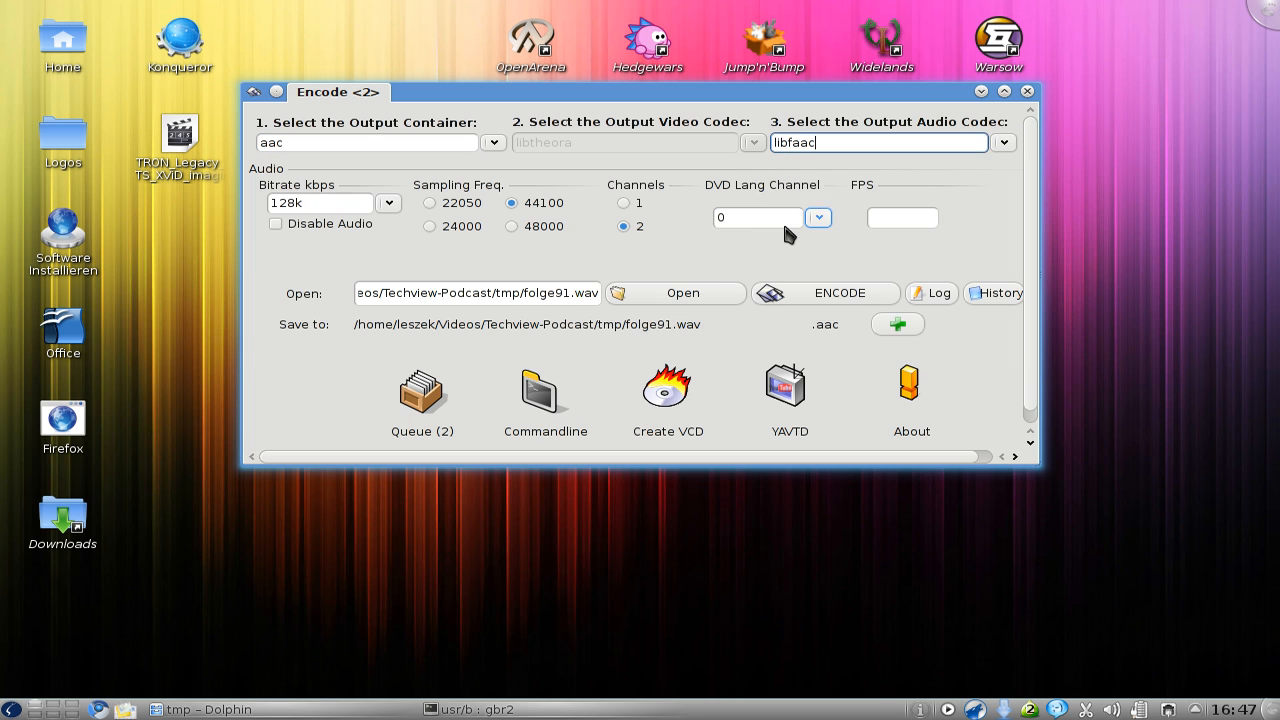
click(898, 326)
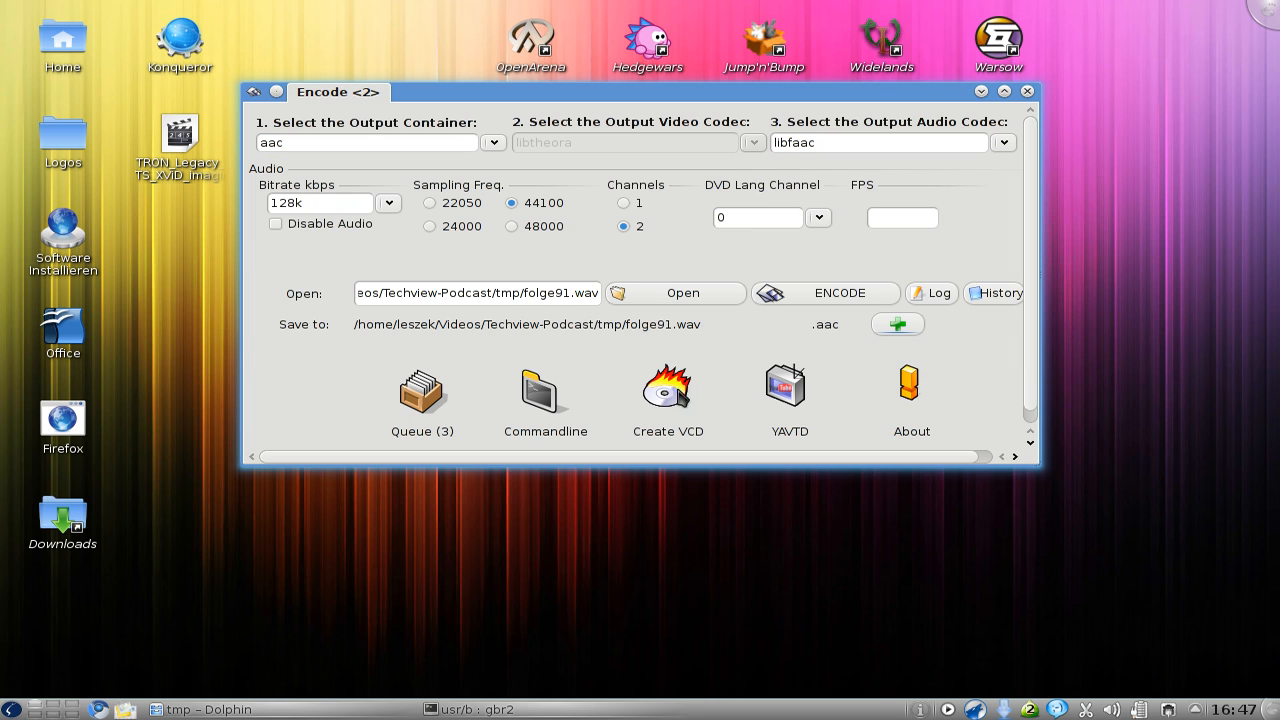
Step: Delete the aac conversion, the third job, from the queue
click(418, 402)
drag(606, 444, 902, 447)
click(674, 330)
drag(724, 440, 381, 443)
click(490, 474)
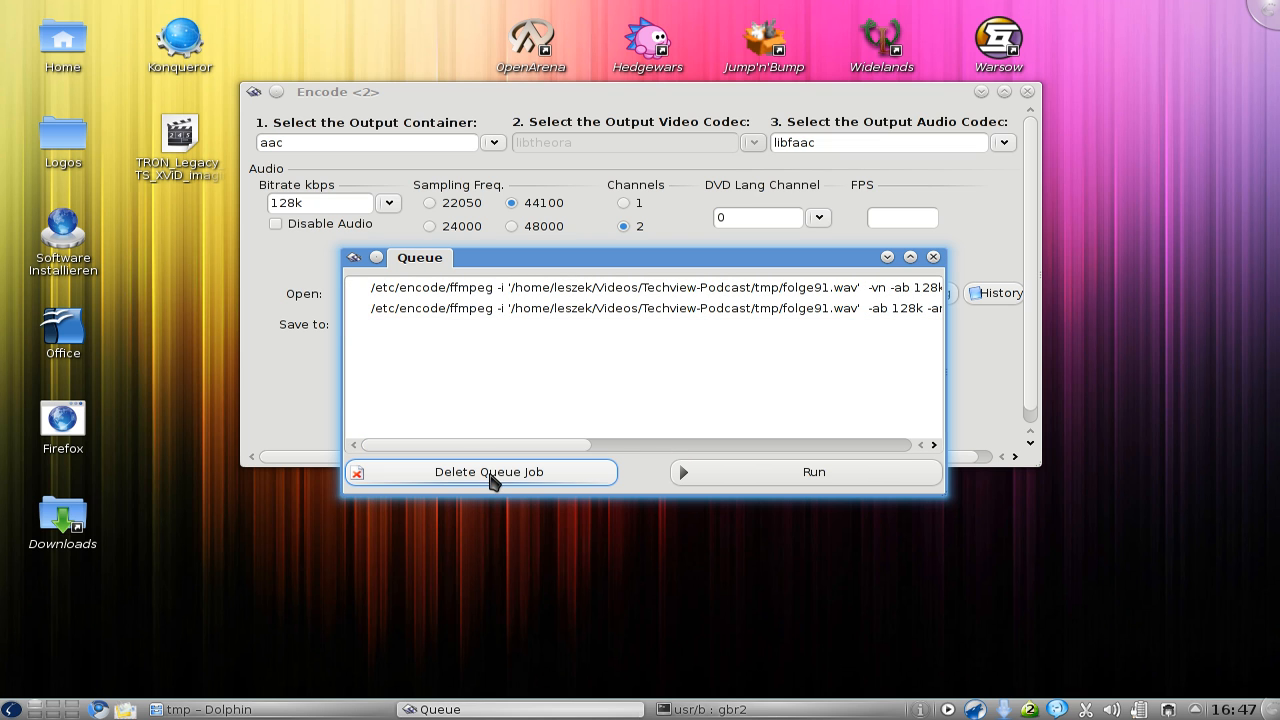
drag(588, 446, 390, 420)
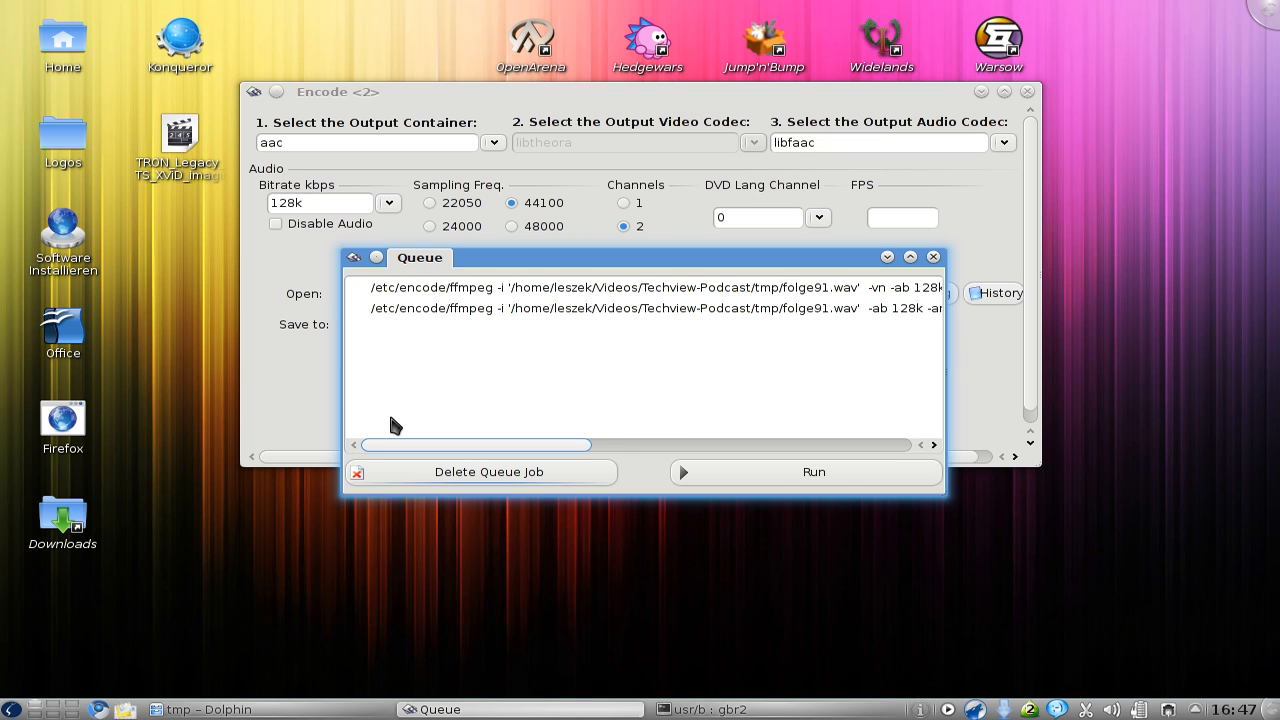
Step: Run the queued mp3 and ogg conversions and review the encoding output
click(765, 476)
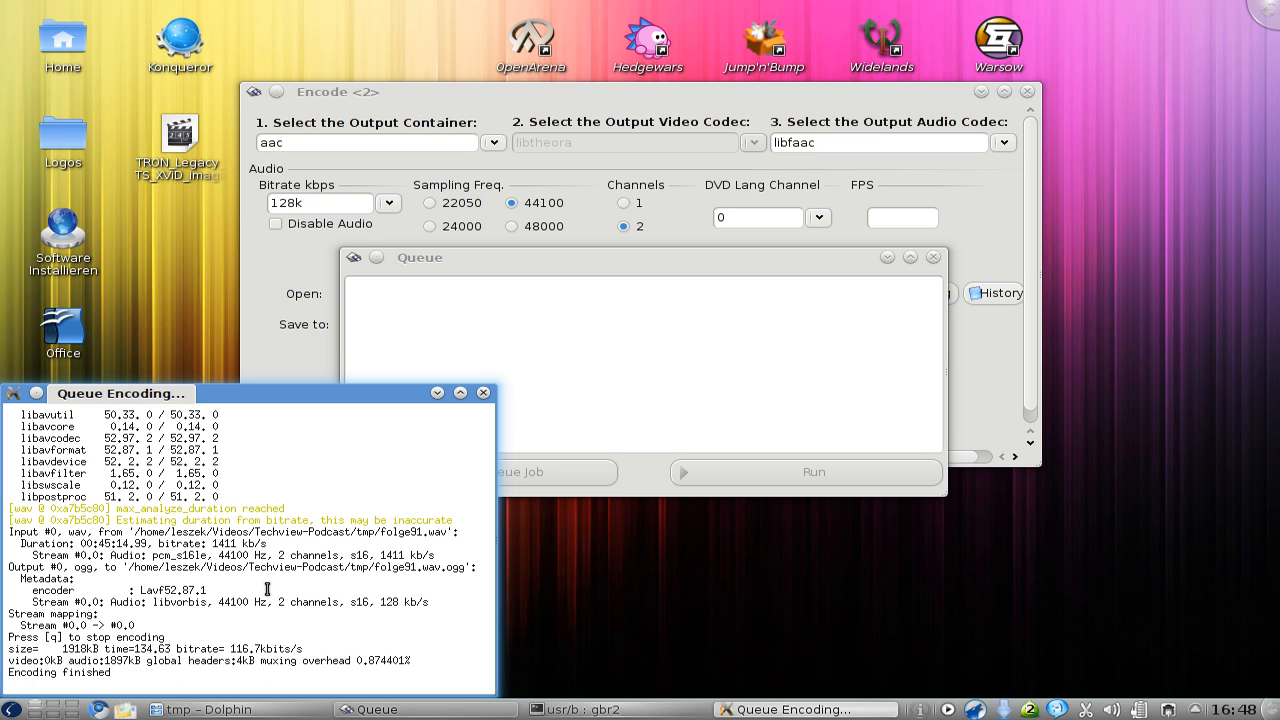
scroll(268, 592, up, 6)
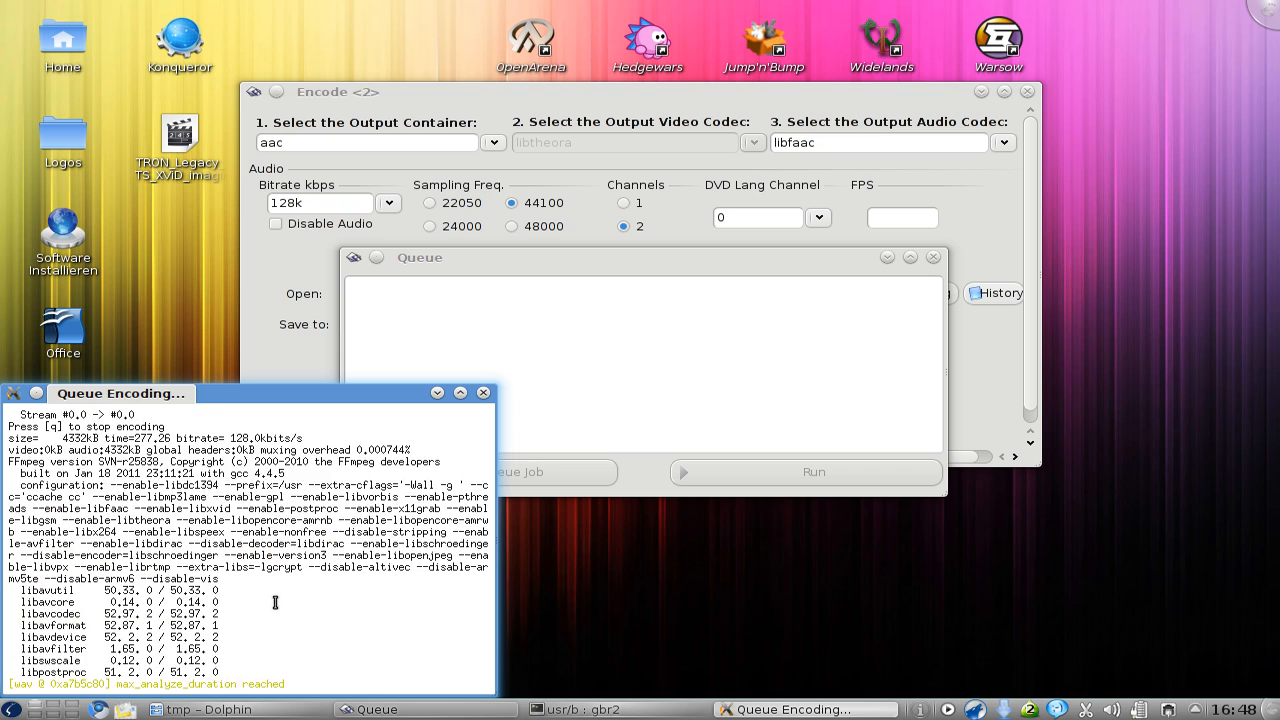
scroll(271, 600, down, 2)
scroll(268, 607, down, 9)
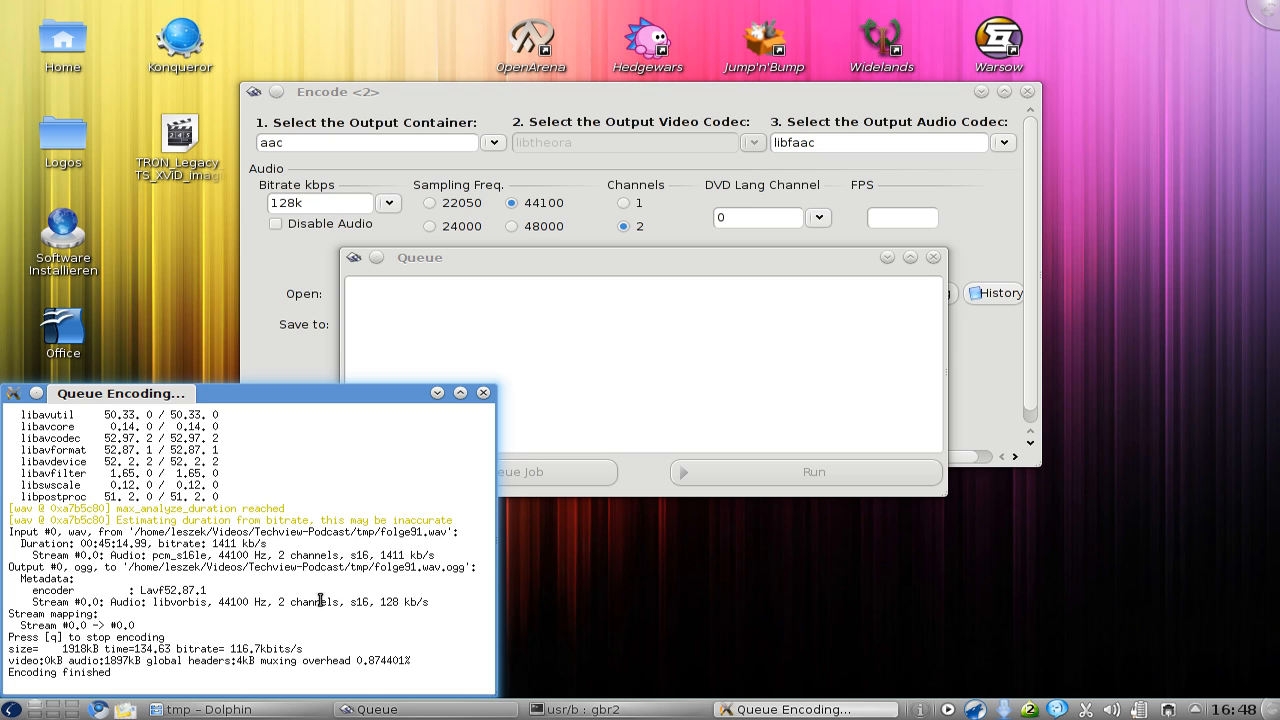
Step: Close the encoding output and queue windows, and add an mp4 conversion of the WAV file to the queue
click(483, 393)
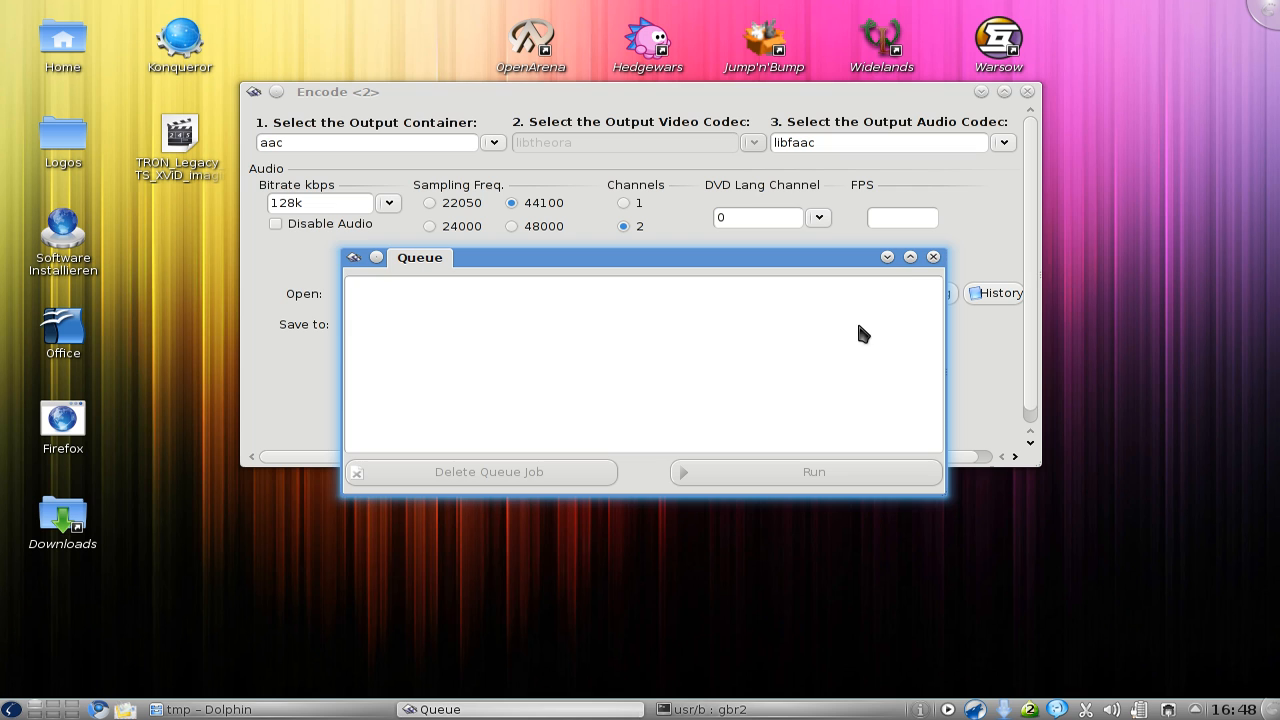
click(933, 257)
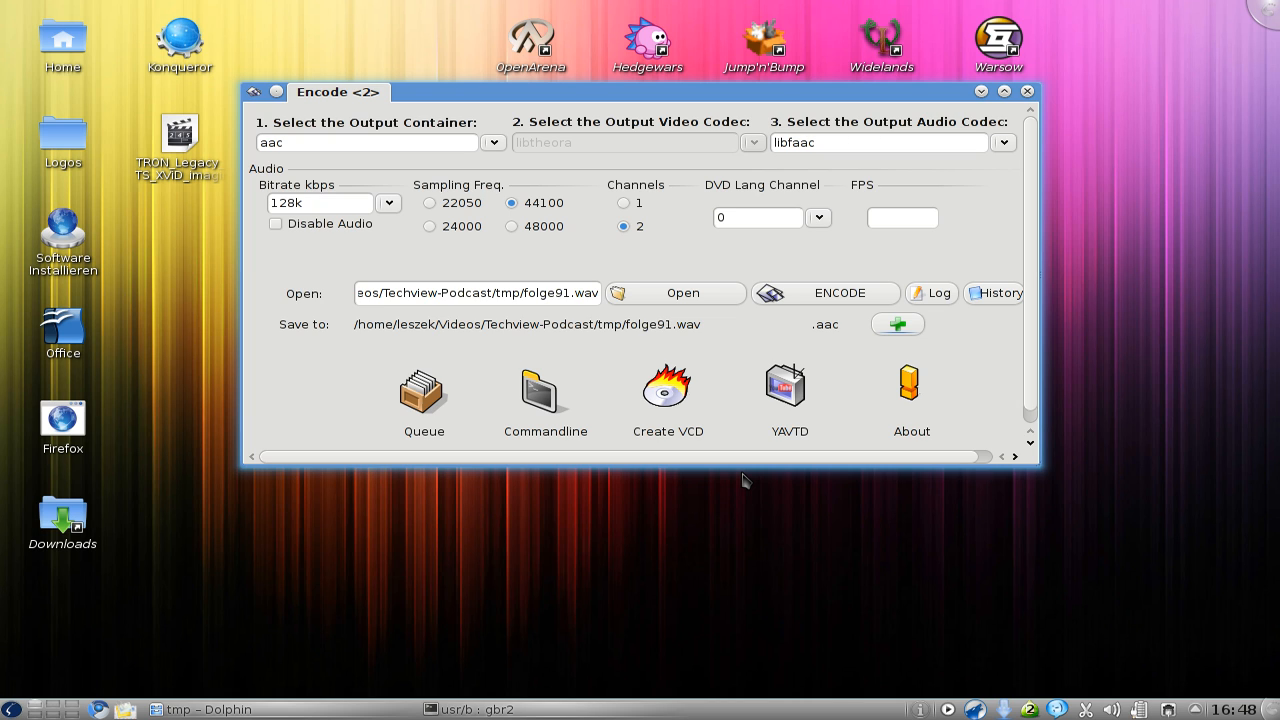
click(494, 142)
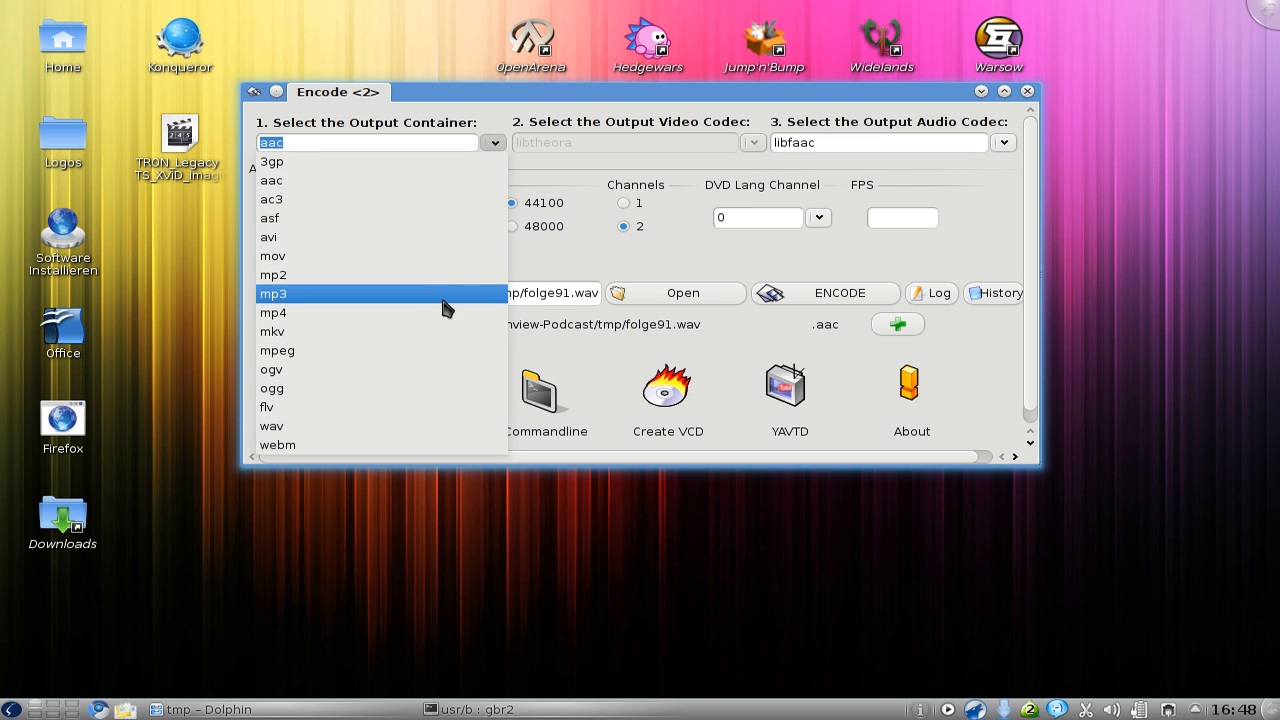
click(449, 314)
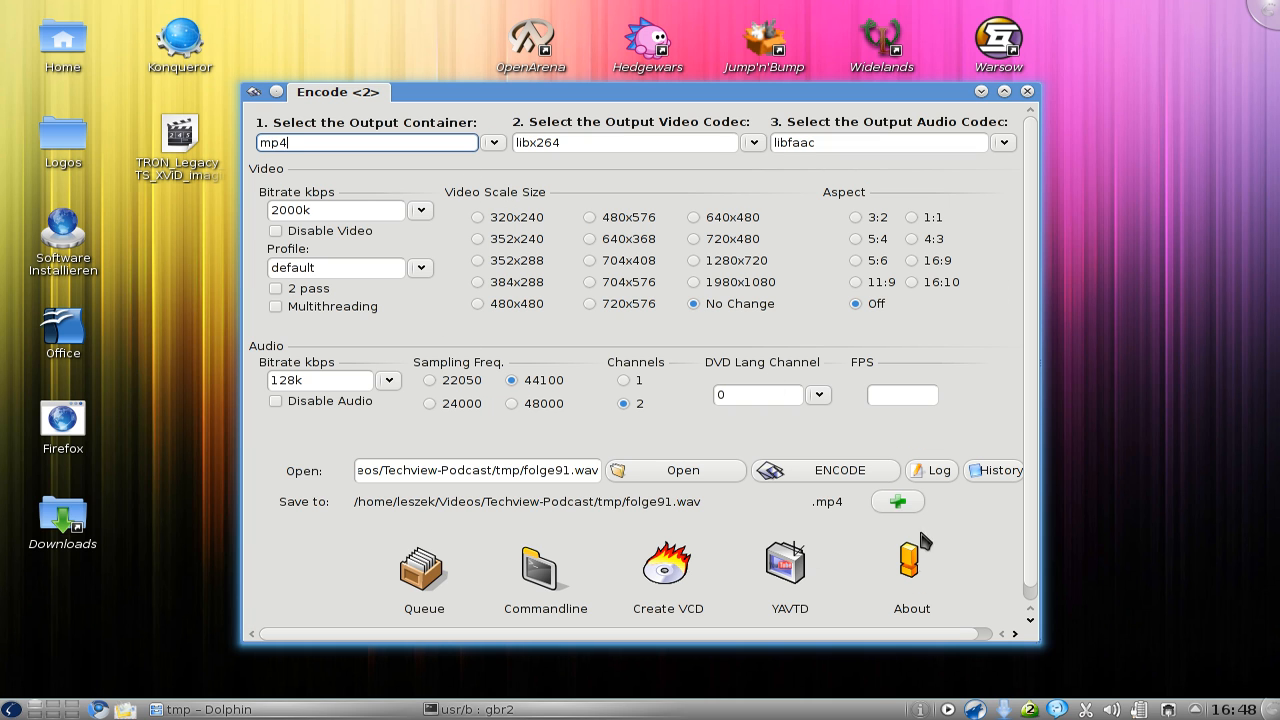
Step: Switch the output container to ogg and queue this conversion as the second job
click(494, 142)
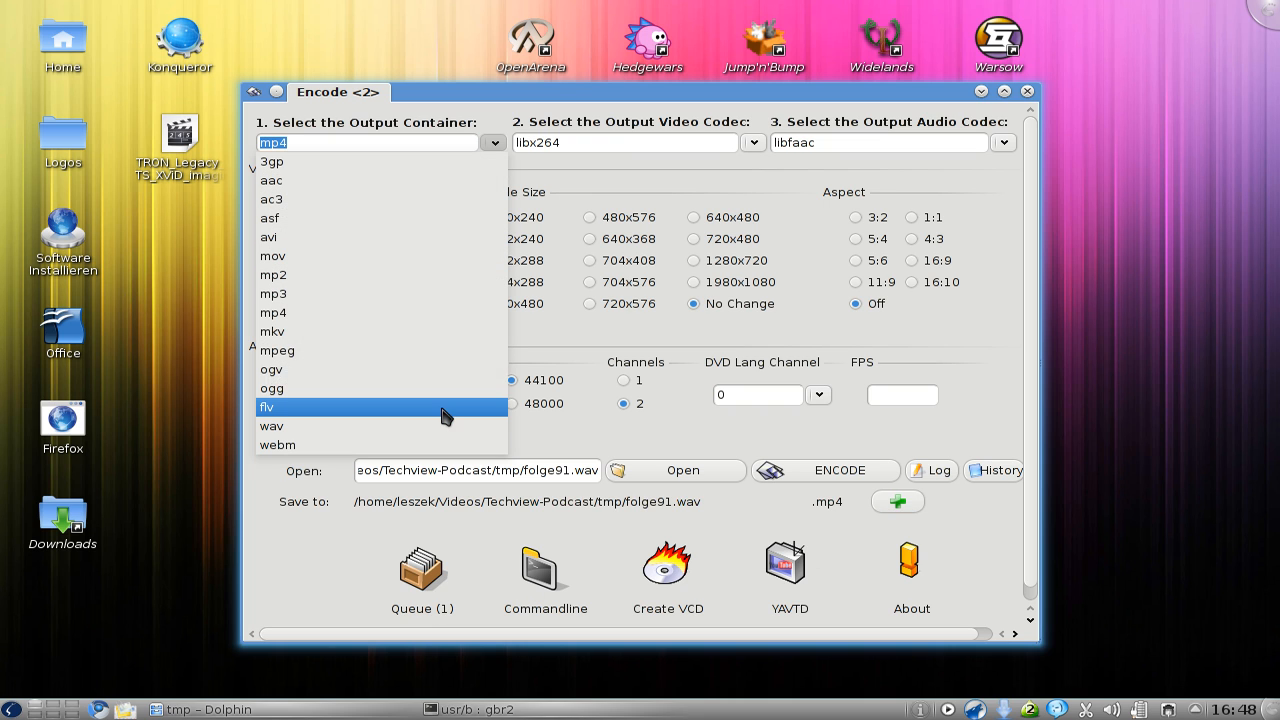
click(440, 396)
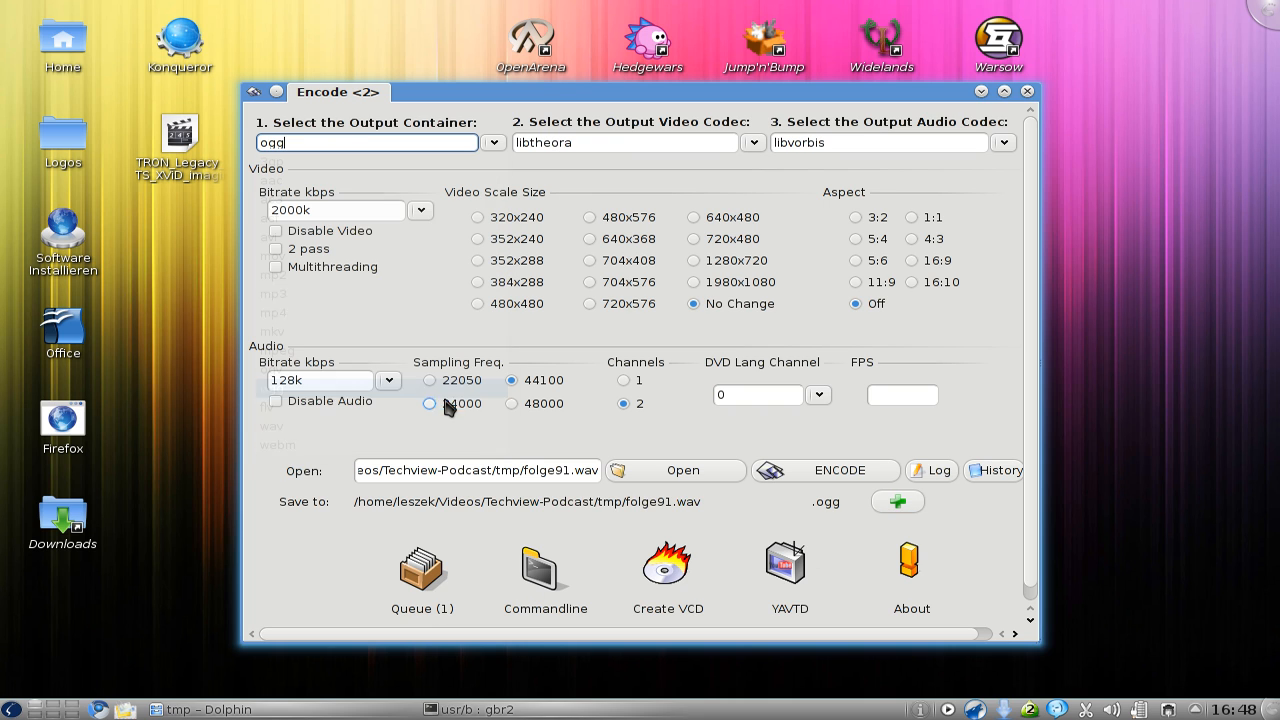
click(897, 503)
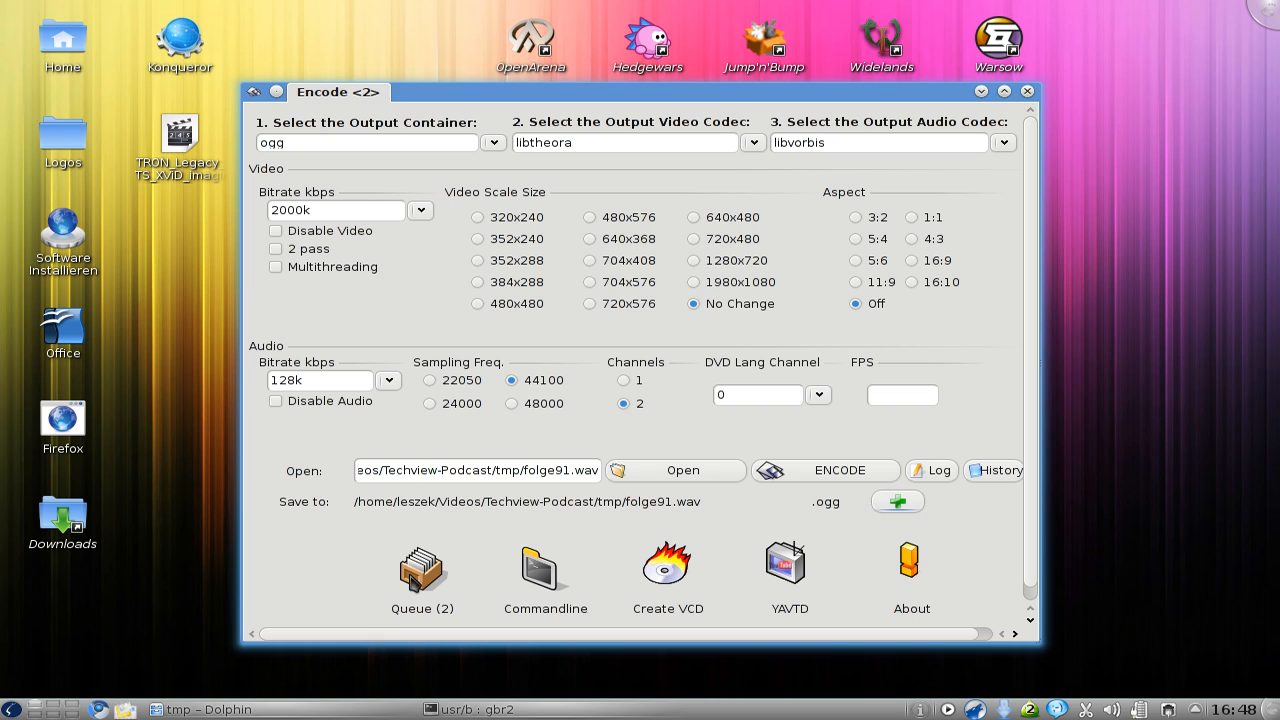
Step: Examine the full ffmpeg commands of the mp4 and ogg jobs in the queue, and close the queue window
drag(577, 445, 942, 441)
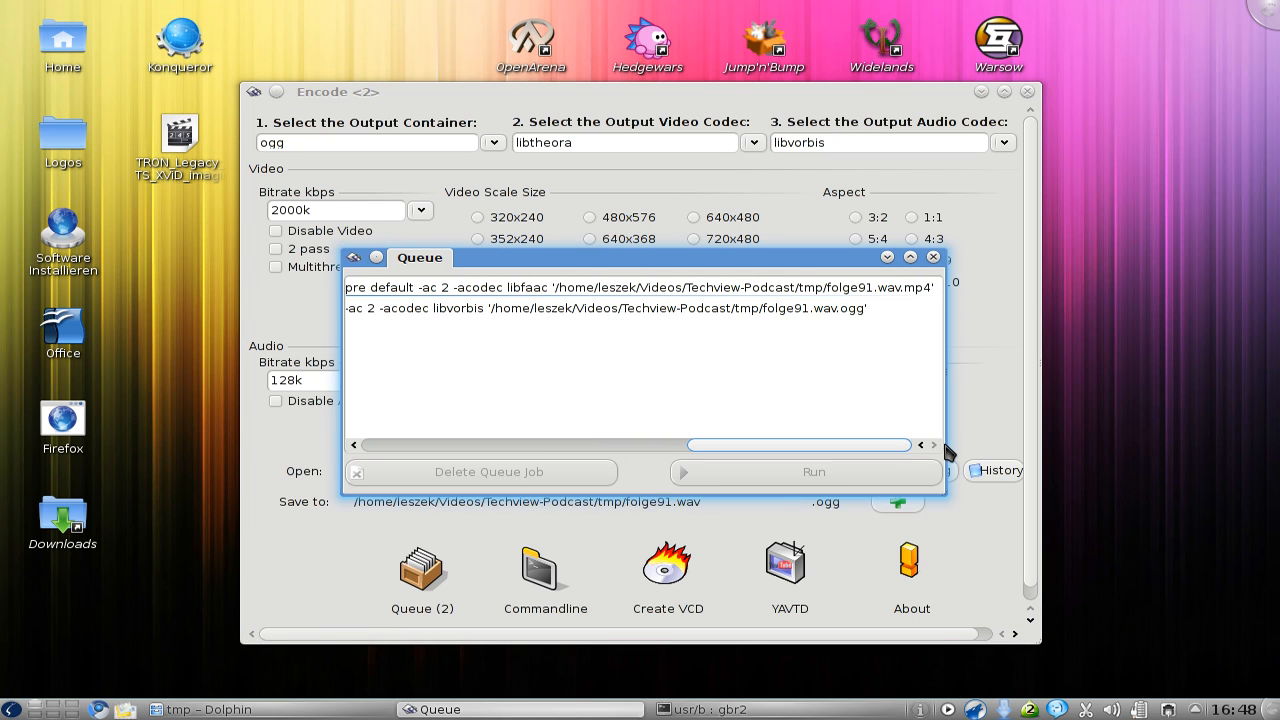
drag(777, 444, 386, 443)
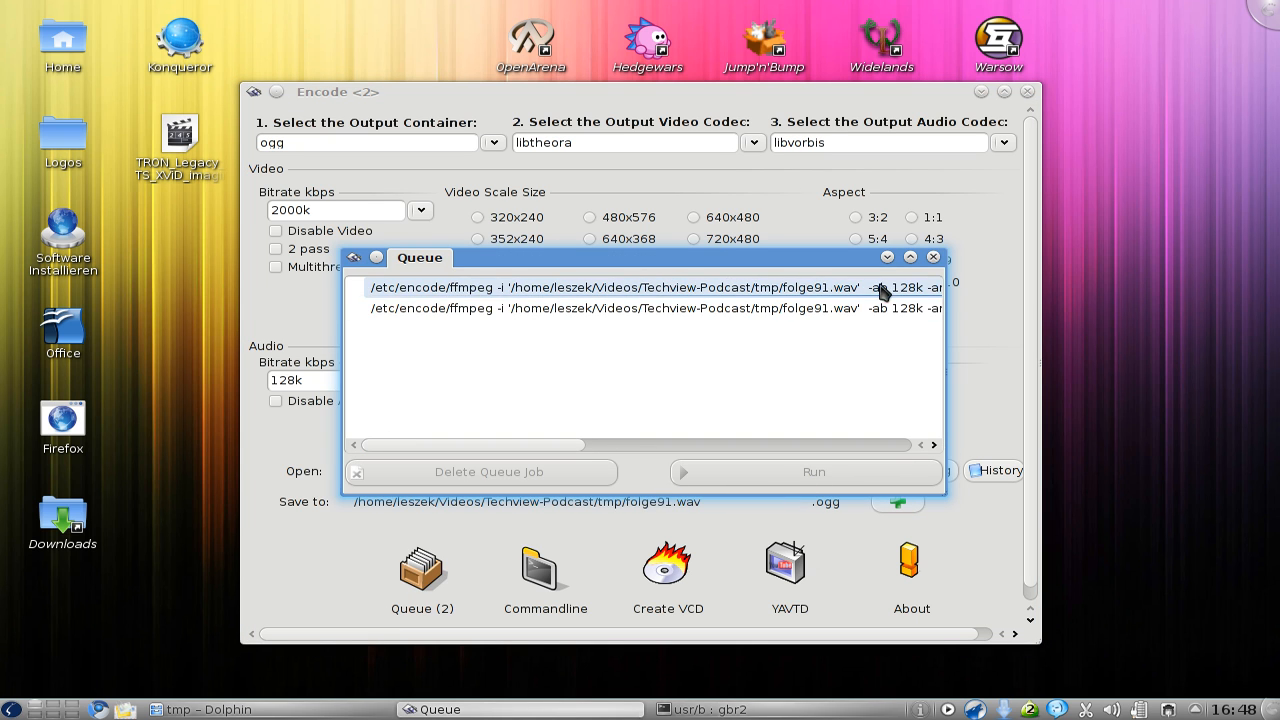
click(933, 258)
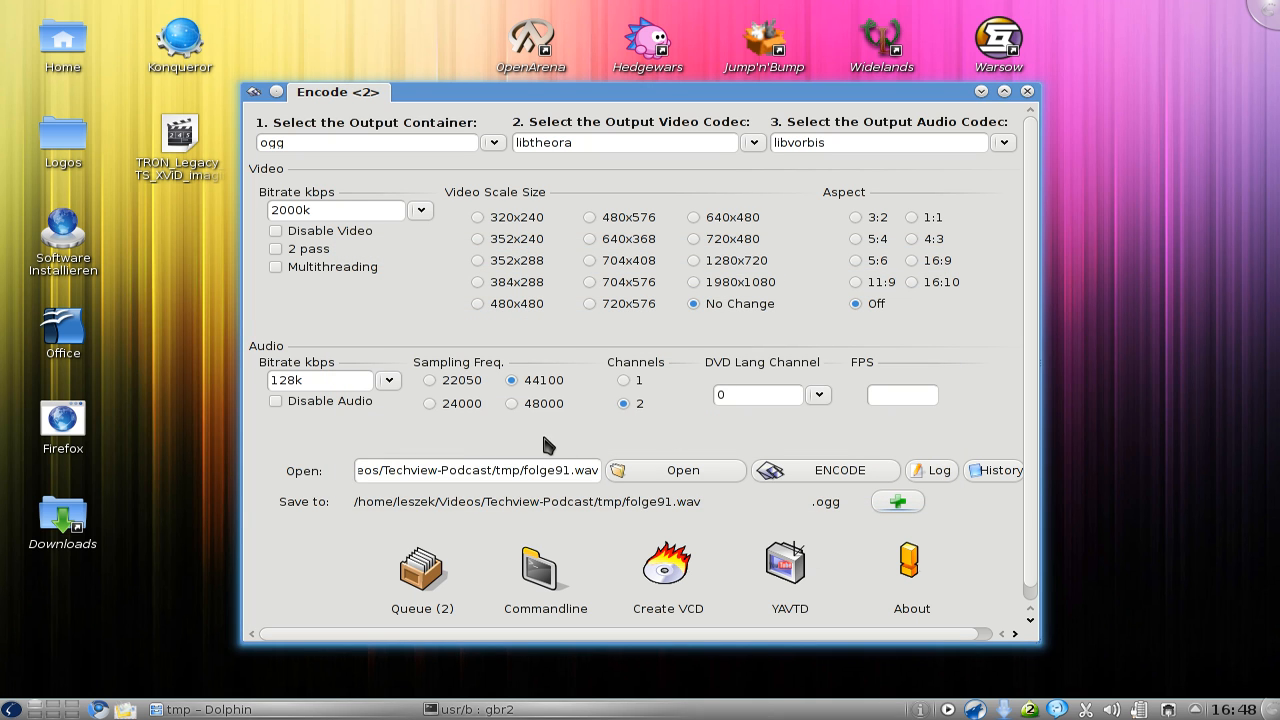
Step: Shrink the Encode window and scroll it horizontally and vertically to check that all its controls can be reached
drag(1041, 643, 762, 409)
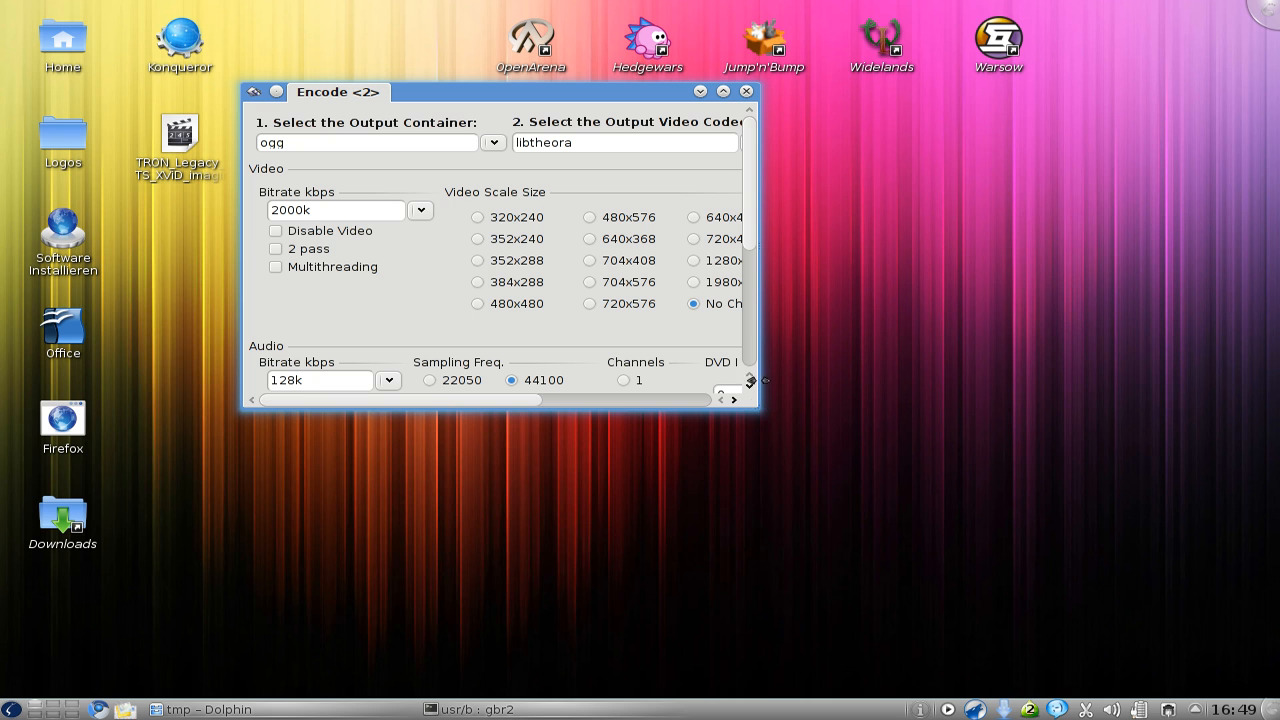
drag(443, 409, 314, 400)
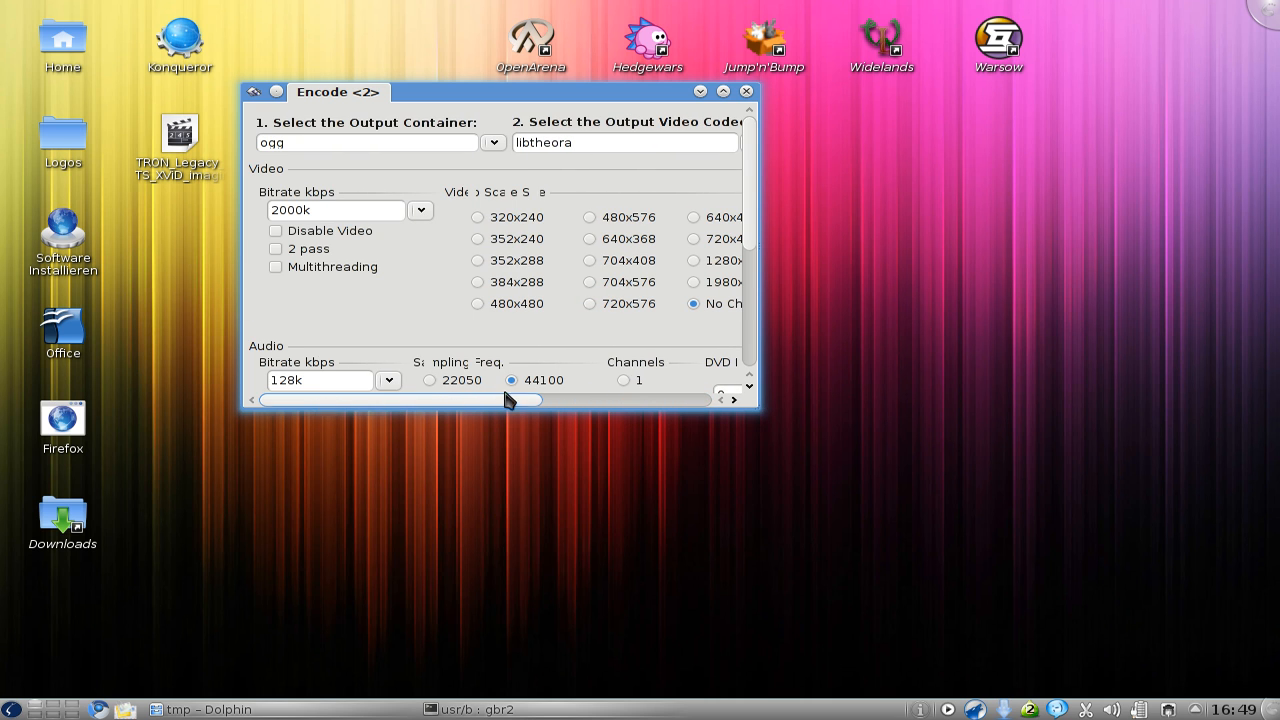
drag(749, 243, 750, 388)
scroll(750, 388, up, 5)
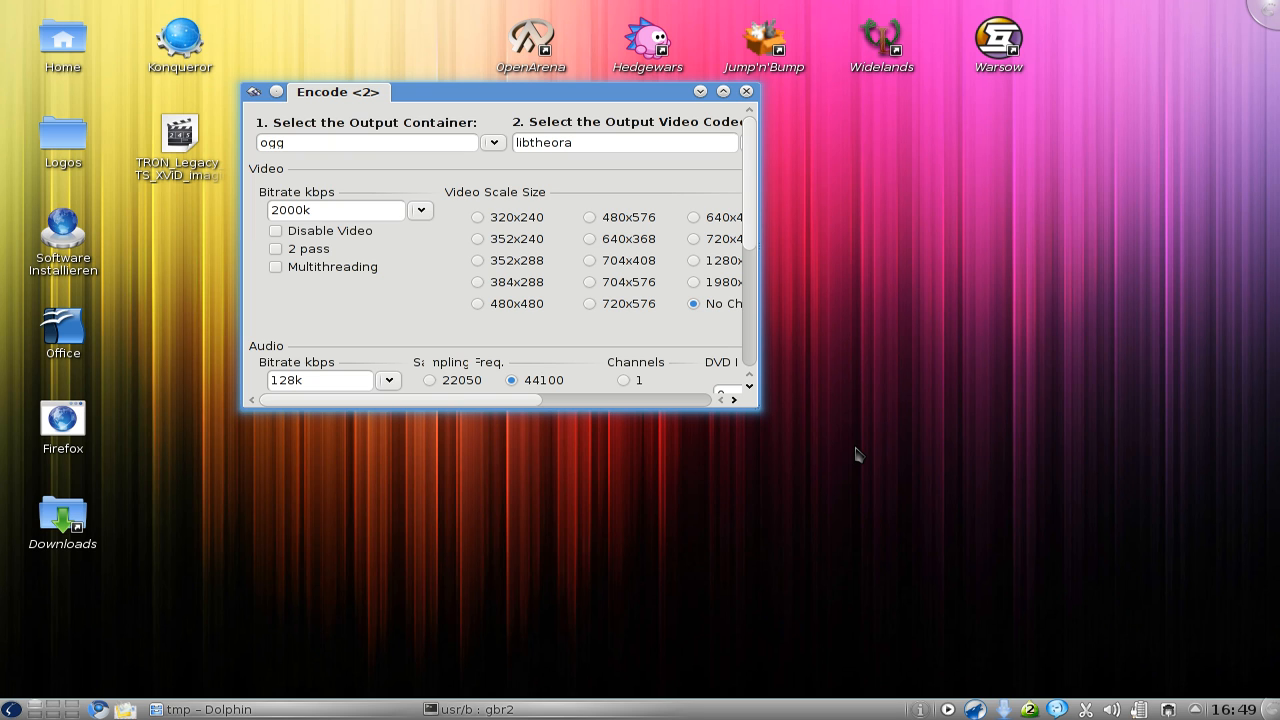
drag(486, 401, 740, 414)
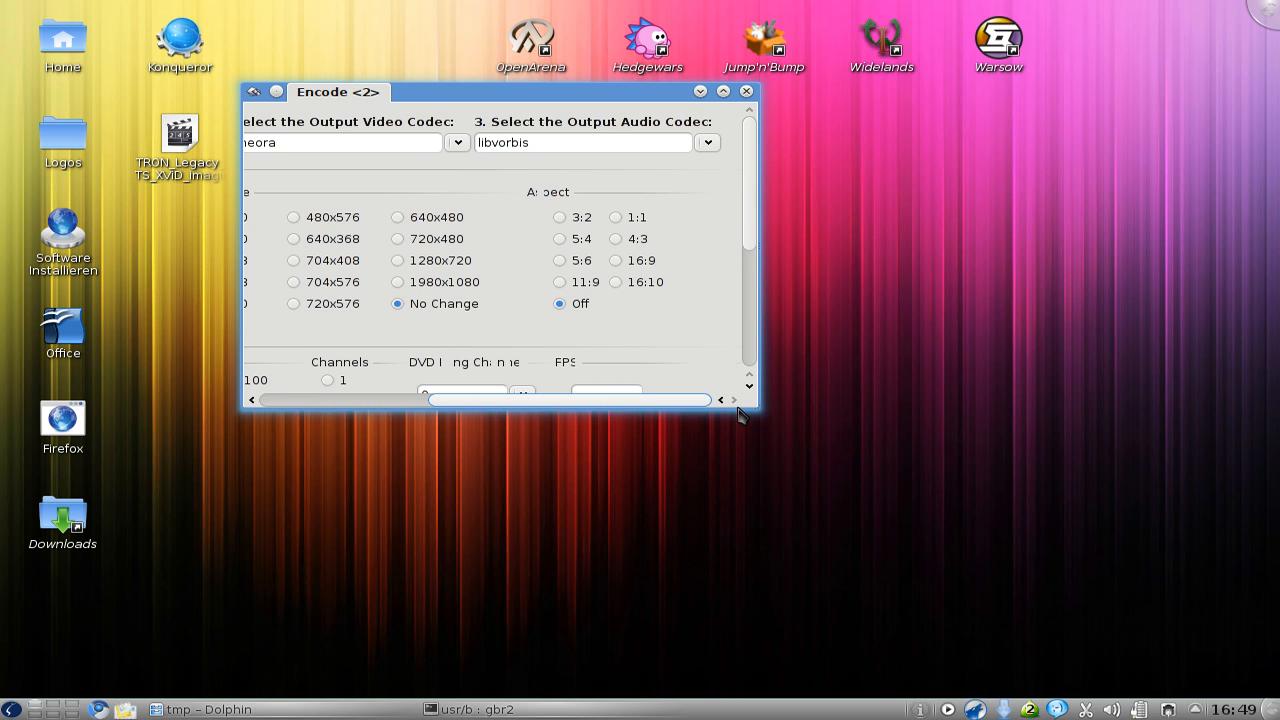
drag(751, 237, 770, 385)
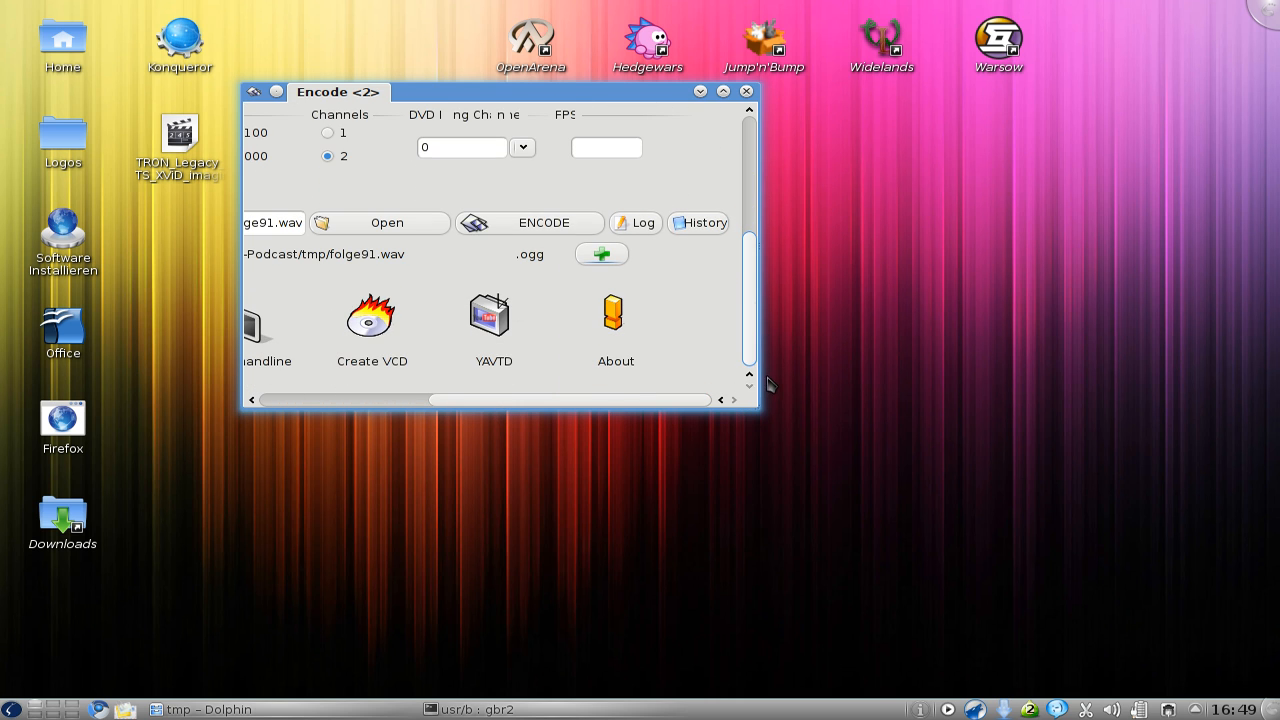
drag(629, 402, 390, 405)
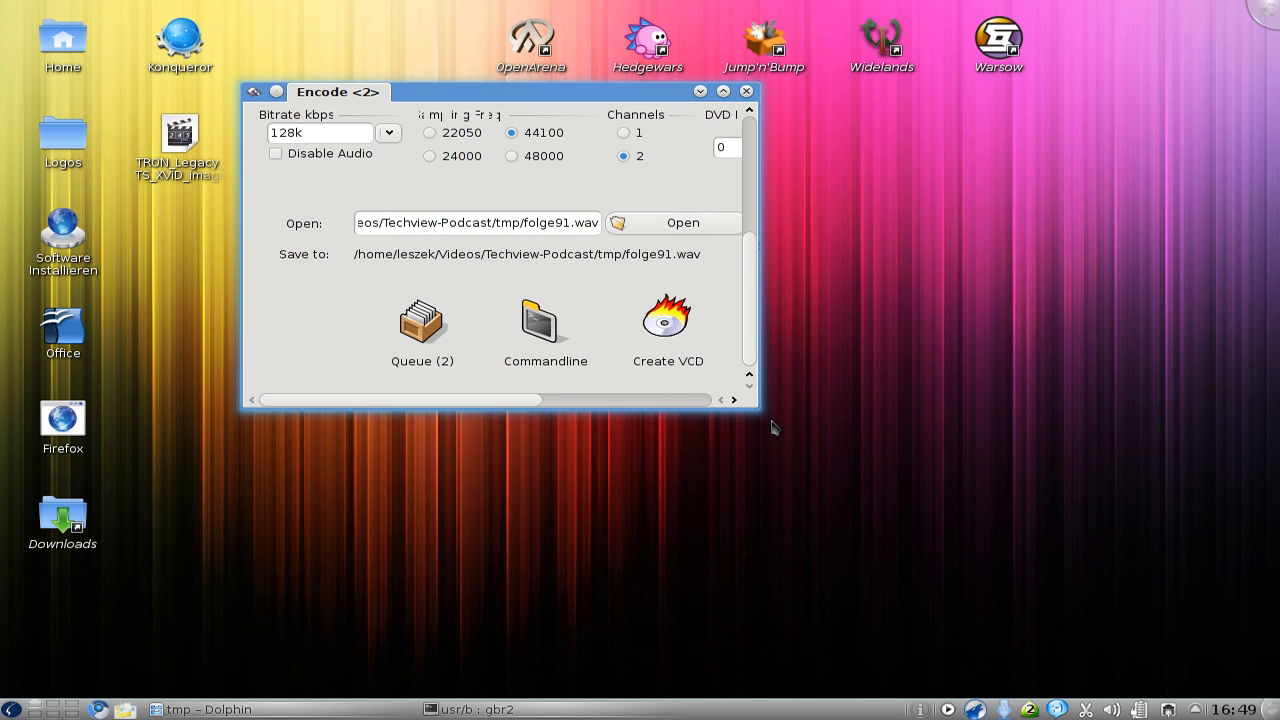
Step: Enlarge the Encode window until its video, audio and file controls fit, and reposition it slightly on the desktop
drag(759, 408, 1043, 627)
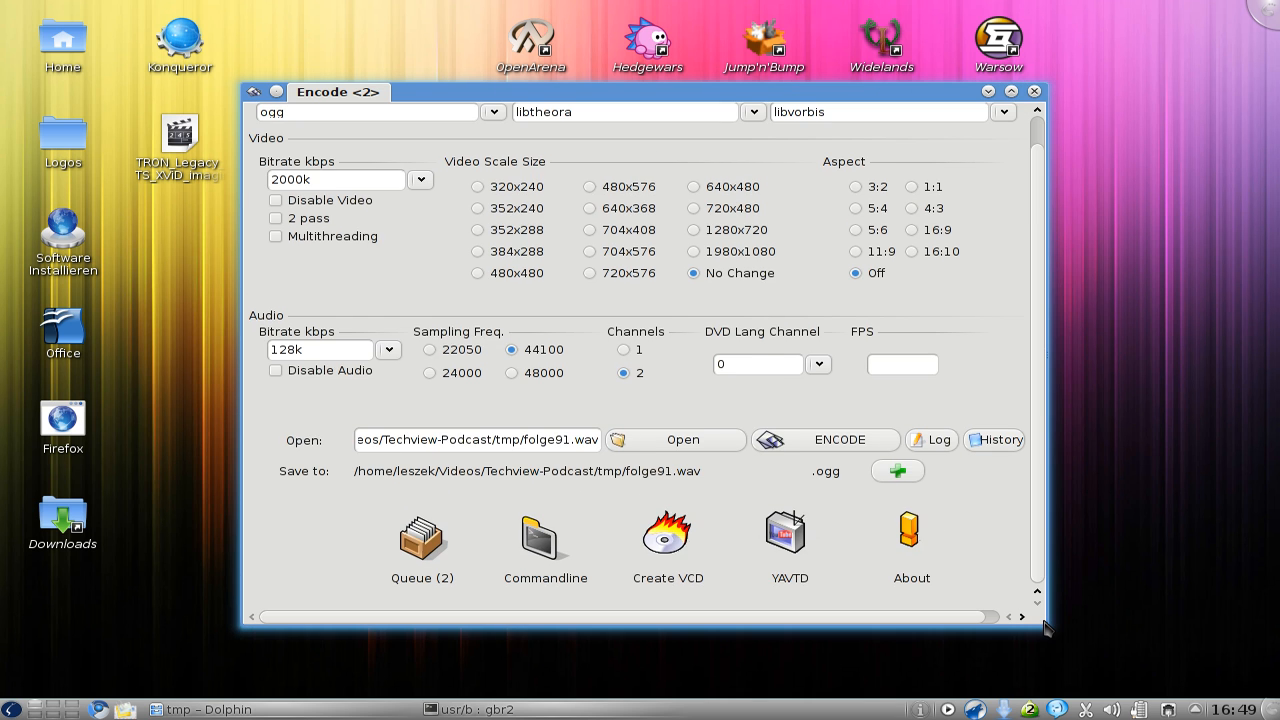
drag(558, 92, 539, 93)
drag(1027, 362, 1017, 337)
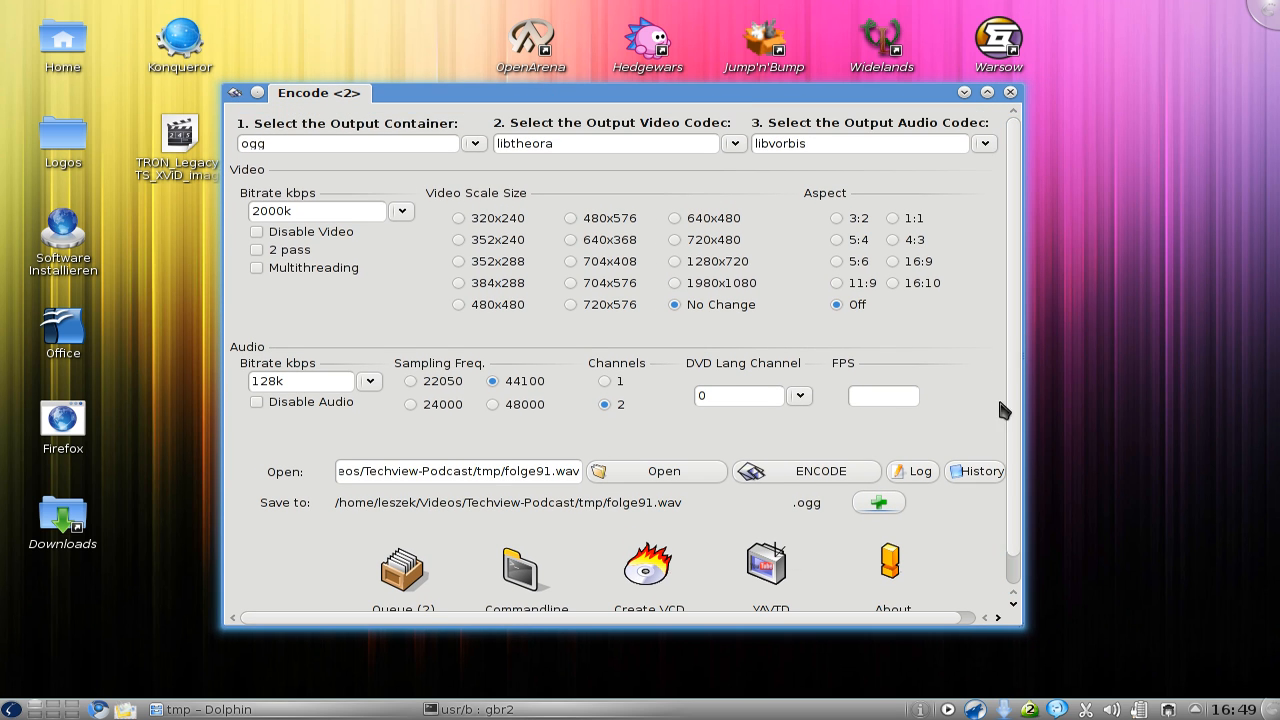
drag(1021, 626, 1046, 646)
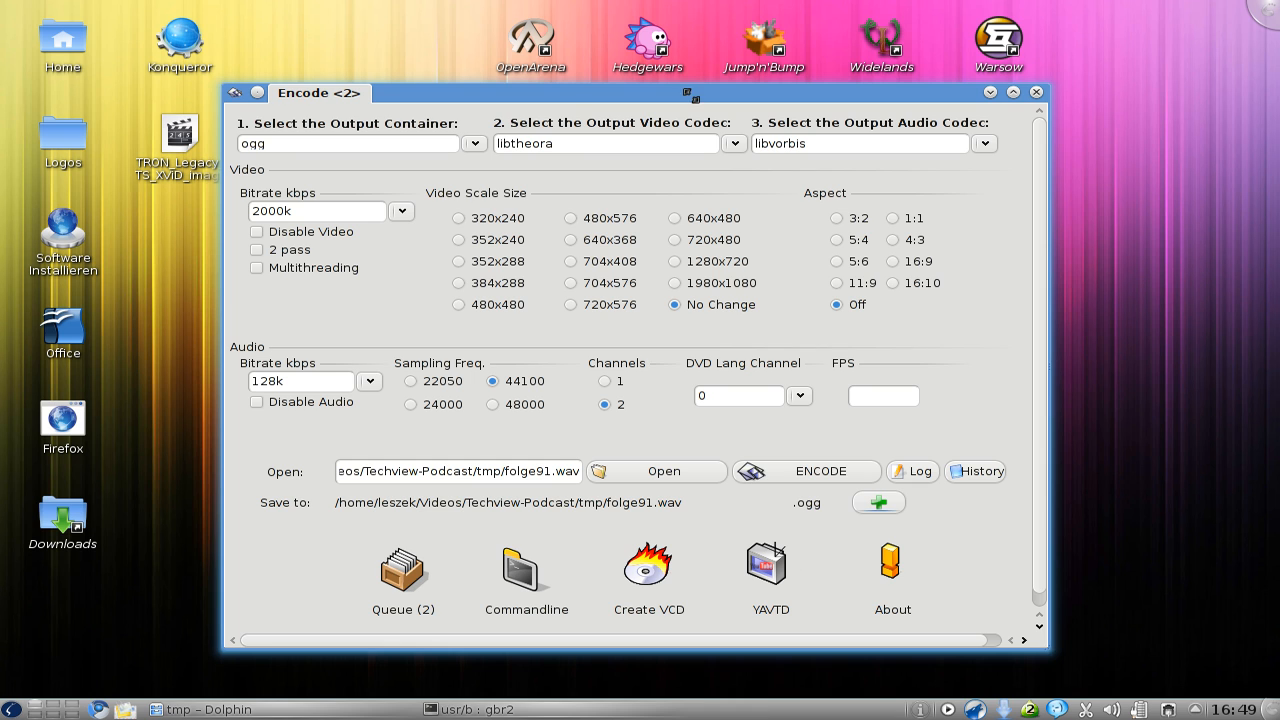
drag(562, 96, 556, 80)
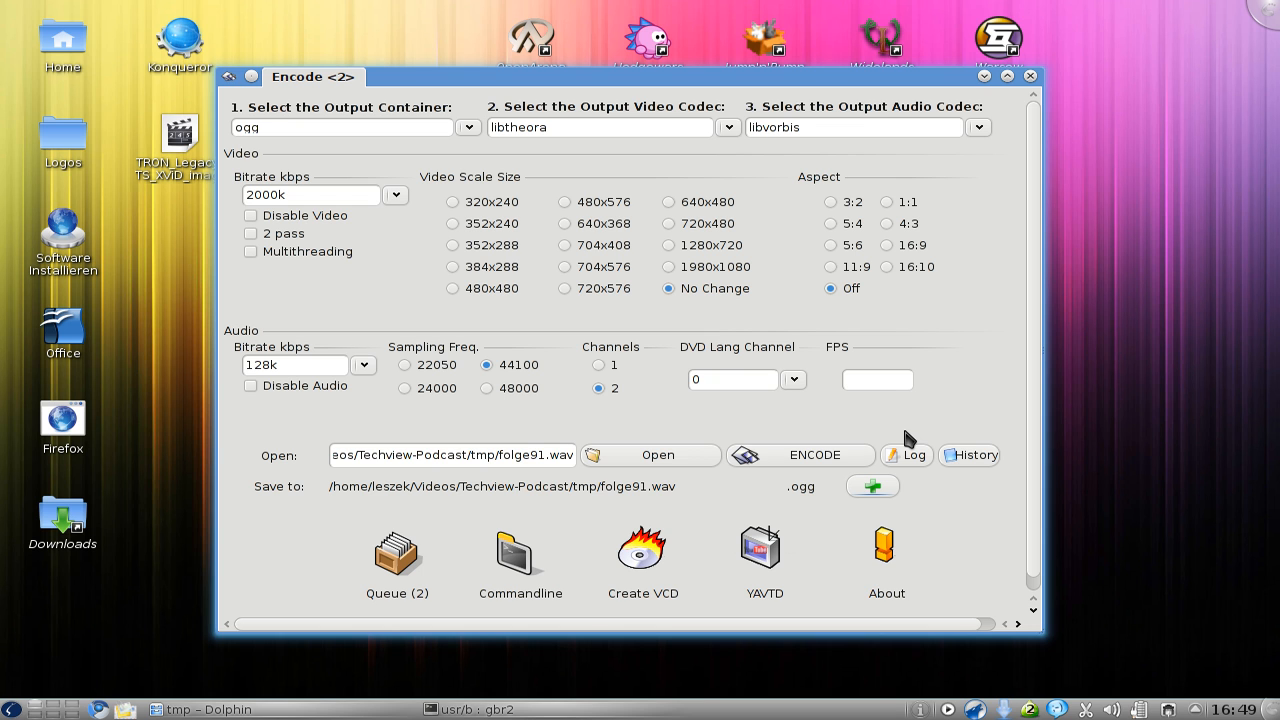
Step: View the program's version, license and credits information
click(886, 555)
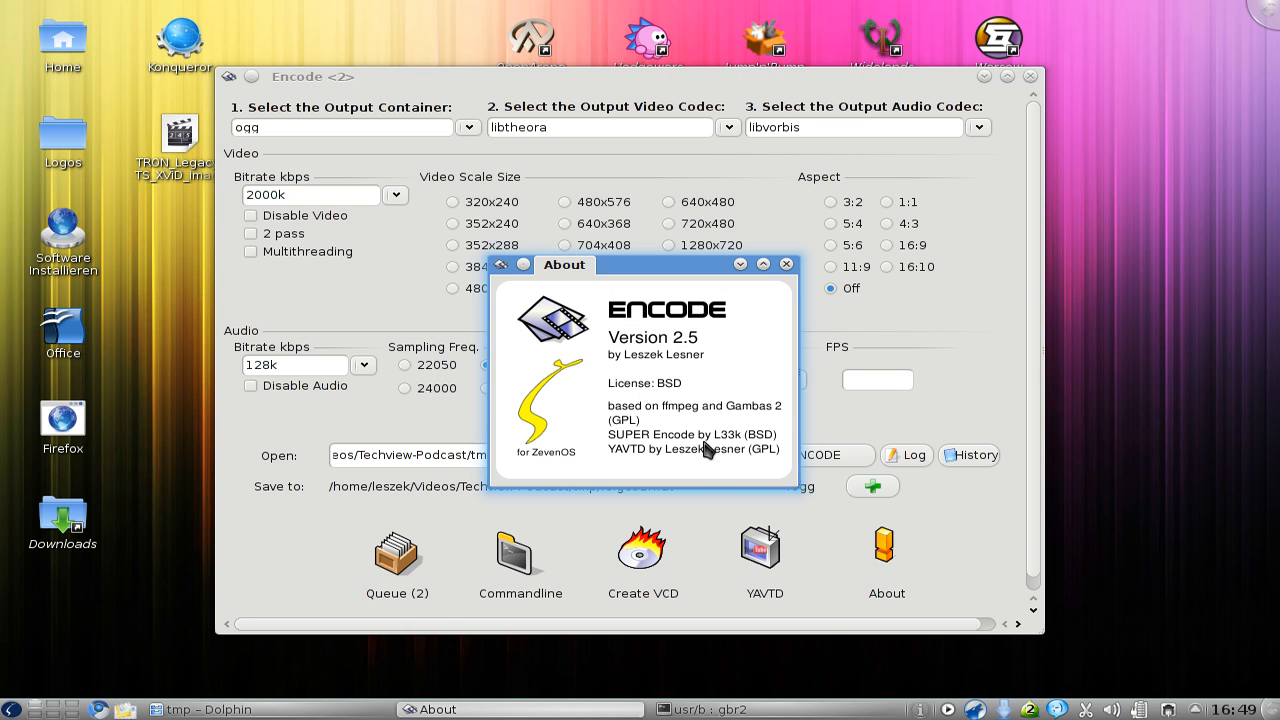